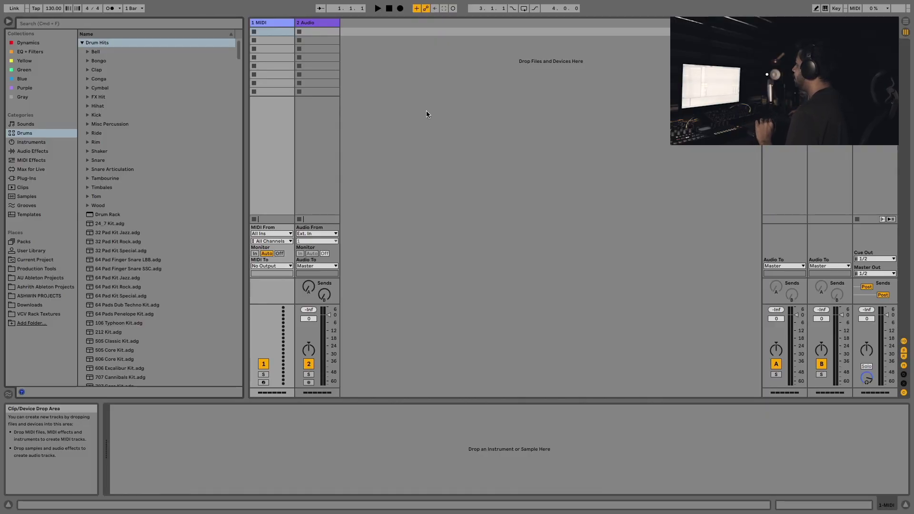
# Step: Search the drum library for 909 and load the Kick 909 1.aif sample onto the first MIDI track
pyautogui.click(150, 24)
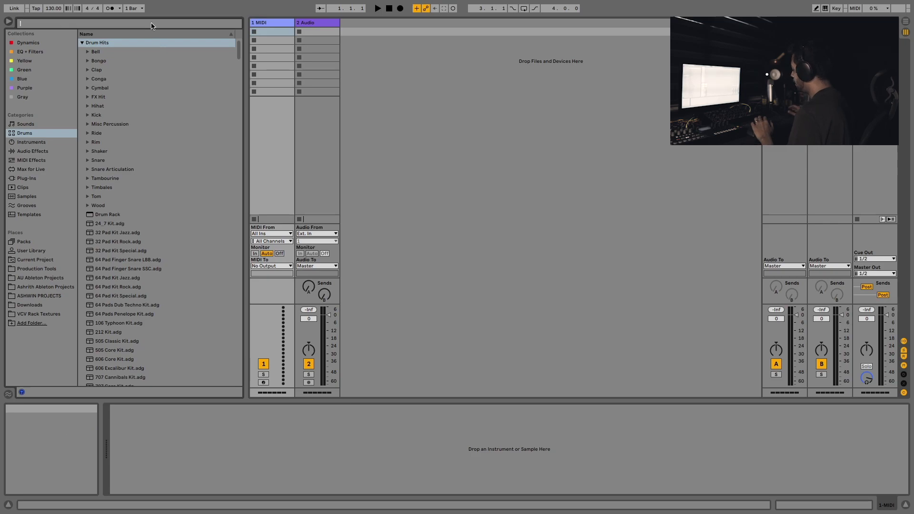
pyautogui.write('909')
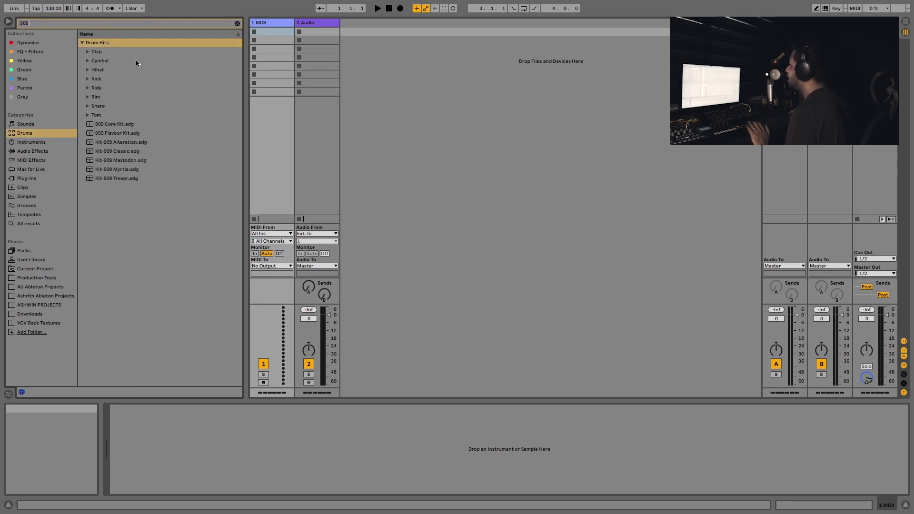
pyautogui.click(97, 78)
pyautogui.click(128, 90)
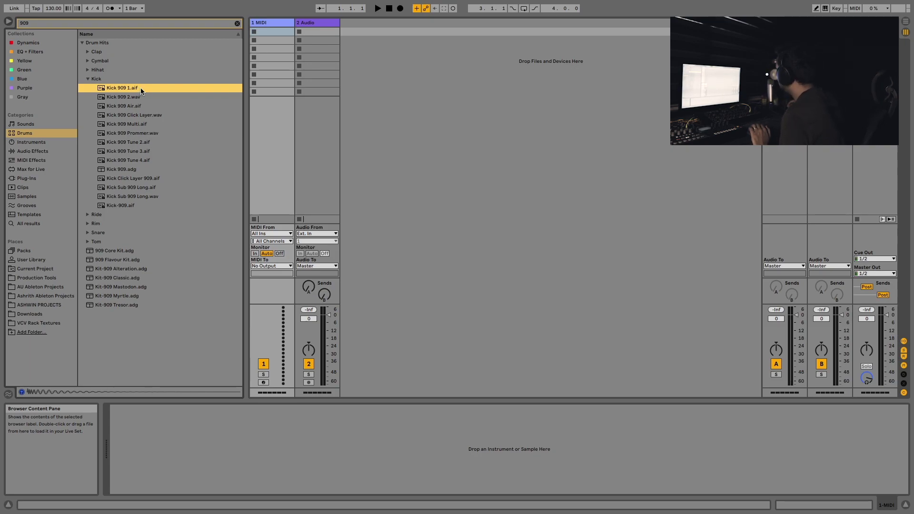
pyautogui.moveTo(193, 300); pyautogui.dragTo(267, 50)
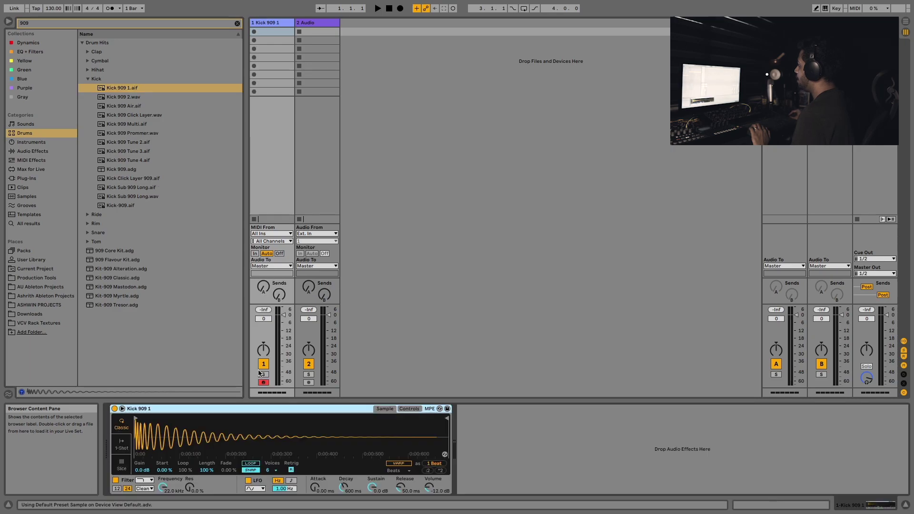
# Step: Create a one-bar clip in the kick track's first slot and draw a C3 note on each of the four beats
pyautogui.doubleClick(268, 31)
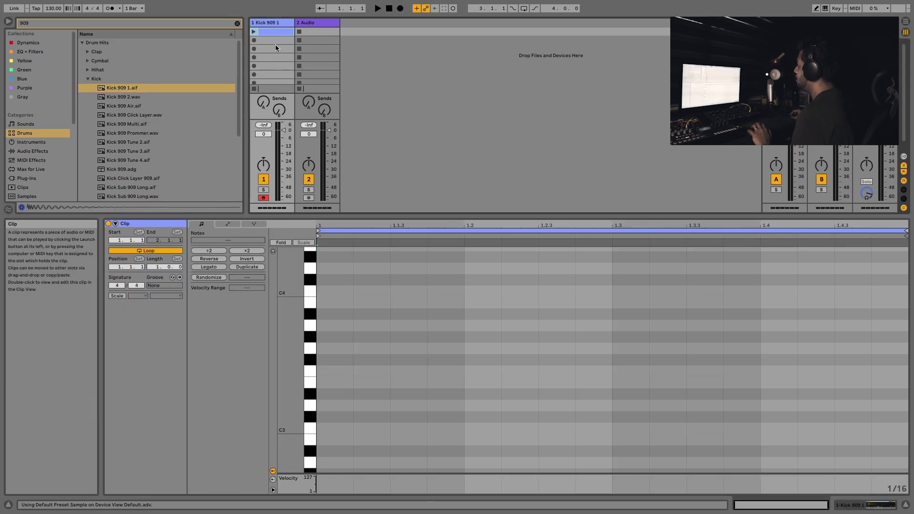
pyautogui.press('b')
pyautogui.click(345, 428)
pyautogui.click(491, 428)
pyautogui.click(635, 426)
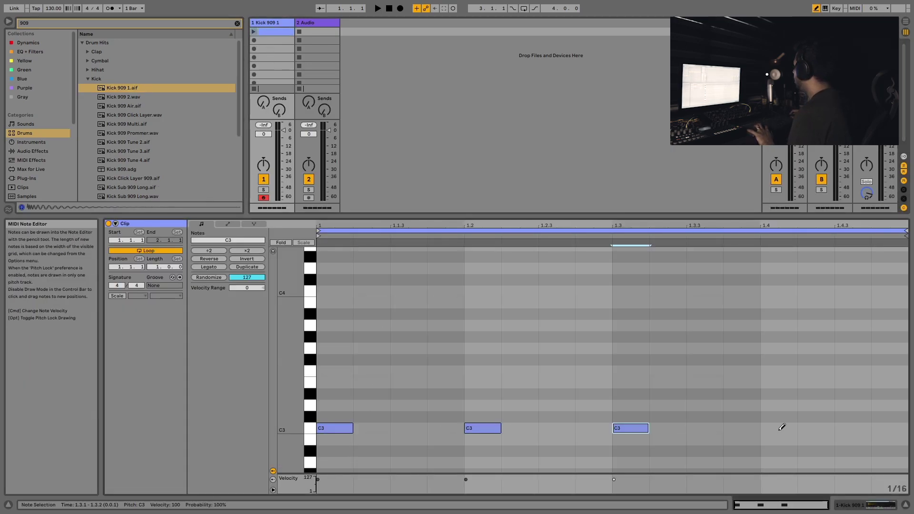
pyautogui.click(779, 428)
pyautogui.press('b')
# Step: Play the kick clip, show the kick track's devices and set the project tempo to 139 BPM
pyautogui.click(254, 31)
pyautogui.doubleClick(274, 23)
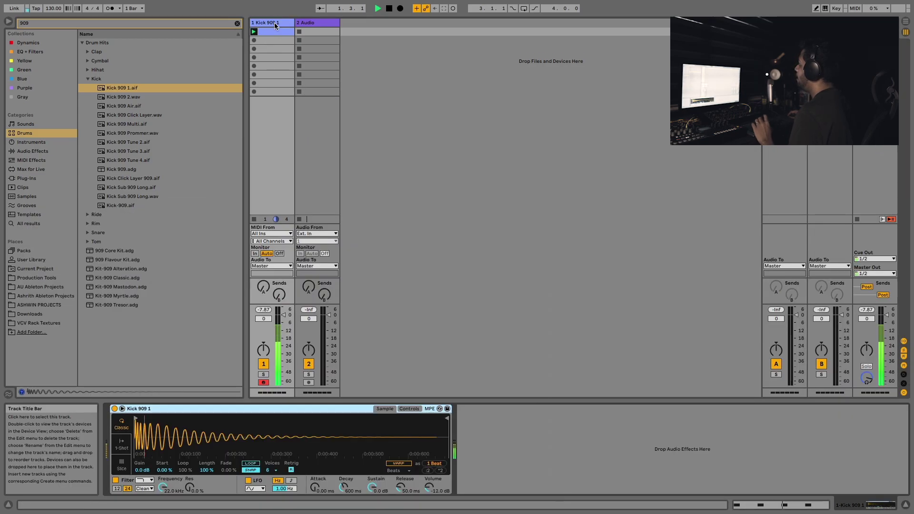
pyautogui.click(52, 8)
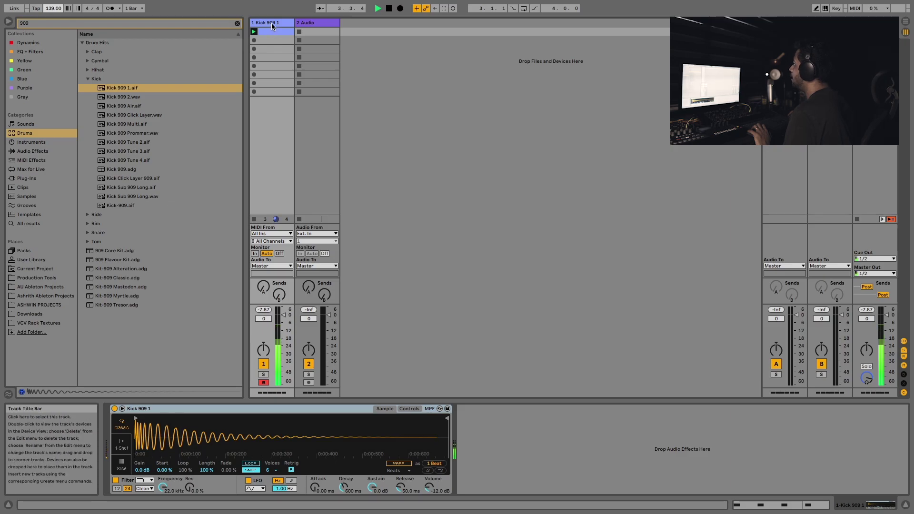
# Step: Search the library for hybrid, add Hybrid Reverb to the kick track and set its Dry/Wet to 100%
pyautogui.click(237, 23)
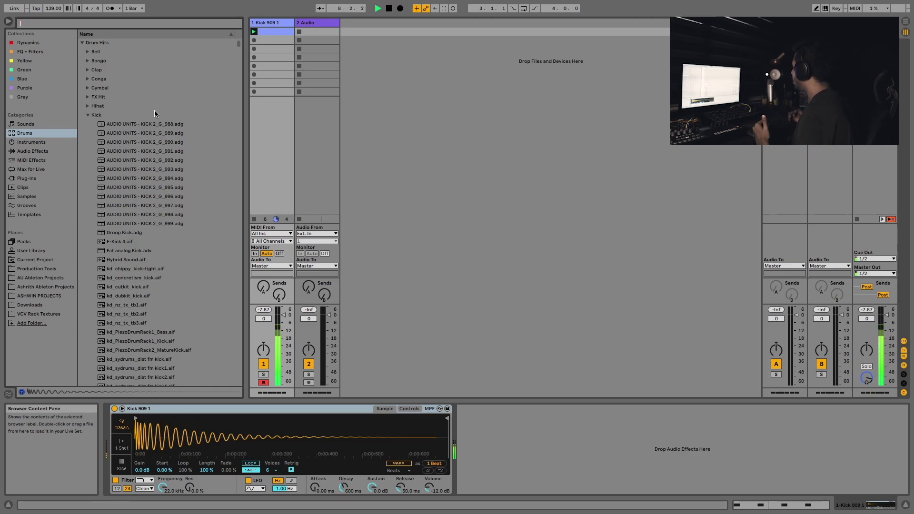
pyautogui.write('hybrid')
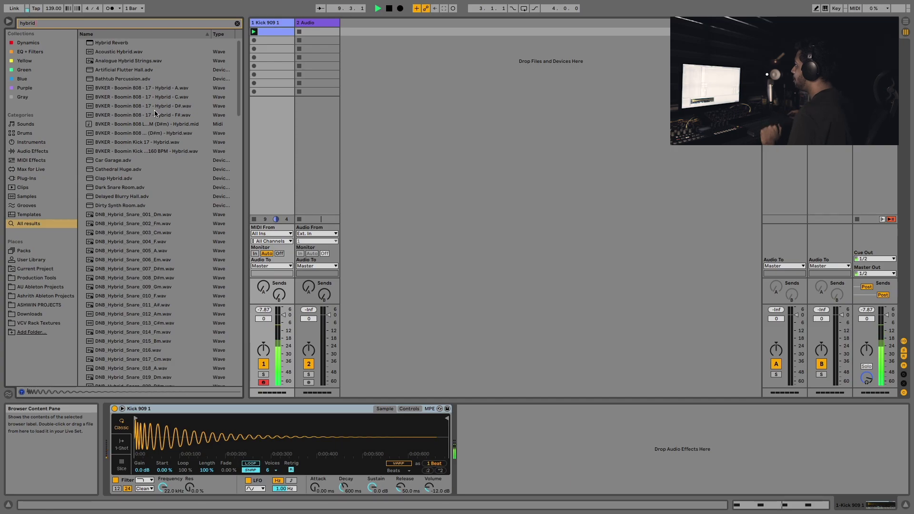
pyautogui.moveTo(120, 42); pyautogui.dragTo(240, 43)
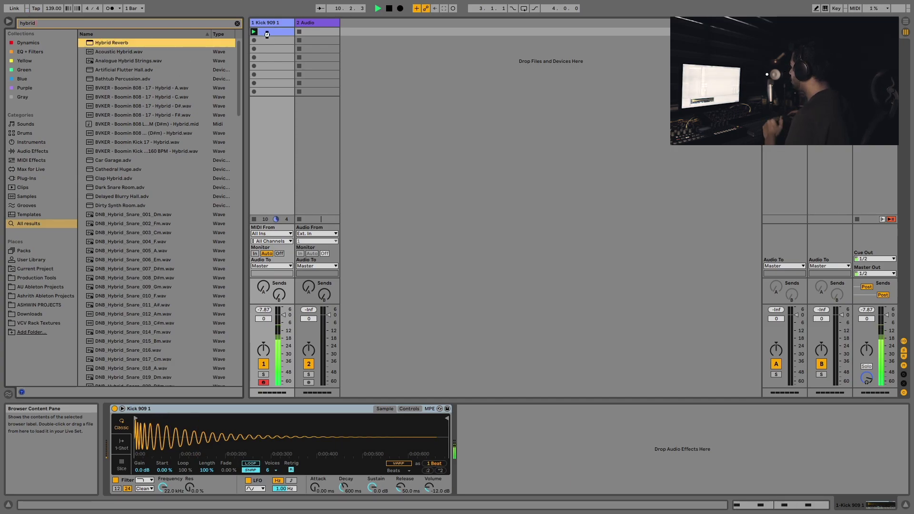
pyautogui.moveTo(283, 79); pyautogui.dragTo(283, 79)
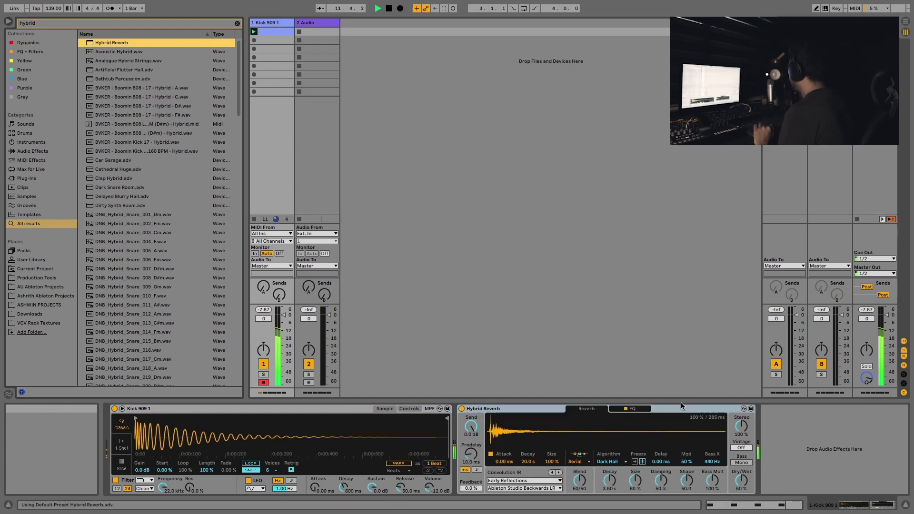
pyautogui.moveTo(744, 483); pyautogui.dragTo(743, 469)
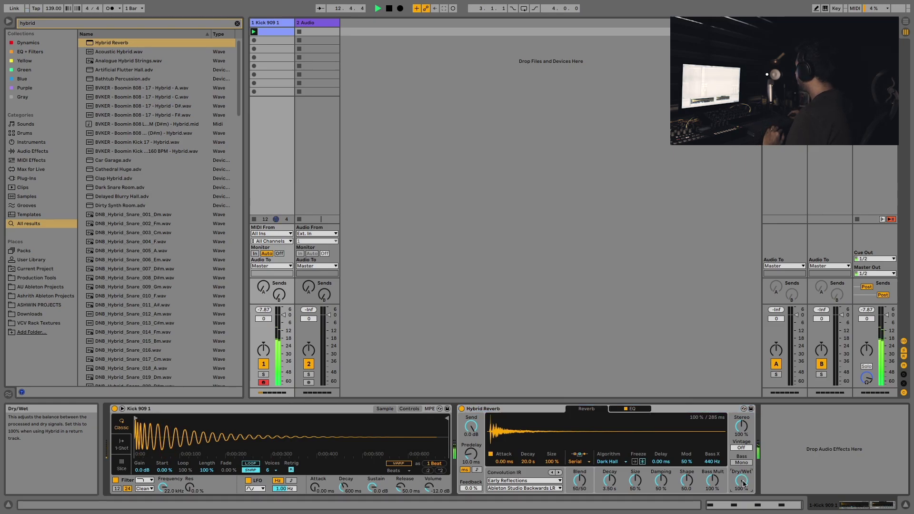
# Step: Group Hybrid Reverb into an Audio Effect Rack, show its chain list and move the reverb into a second parallel chain
pyautogui.rightClick(537, 409)
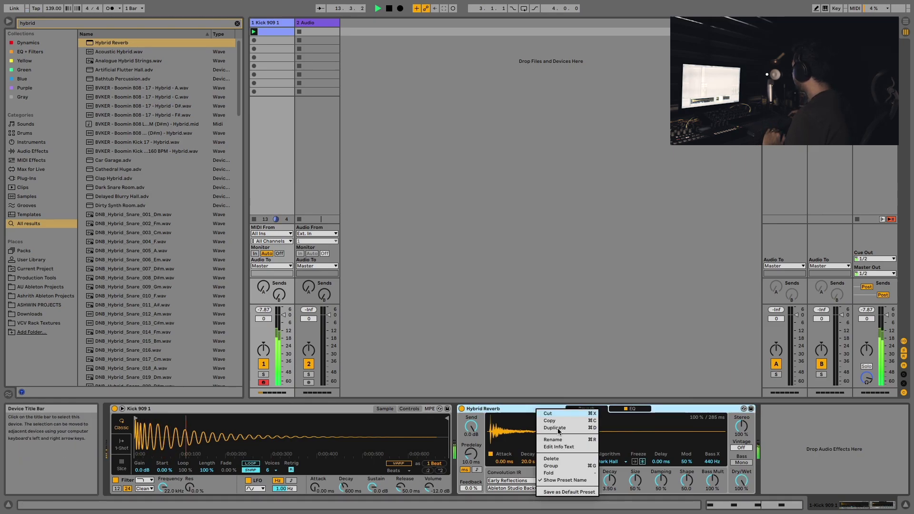
pyautogui.click(570, 465)
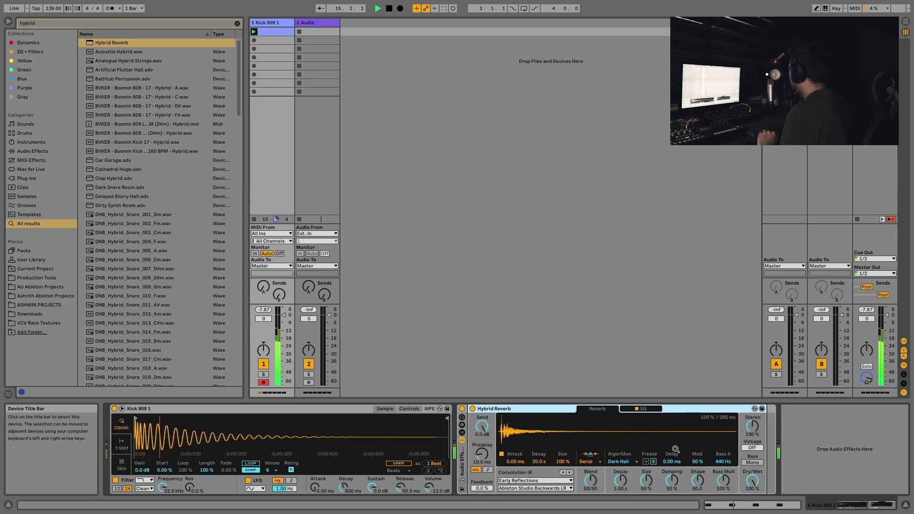
pyautogui.click(462, 432)
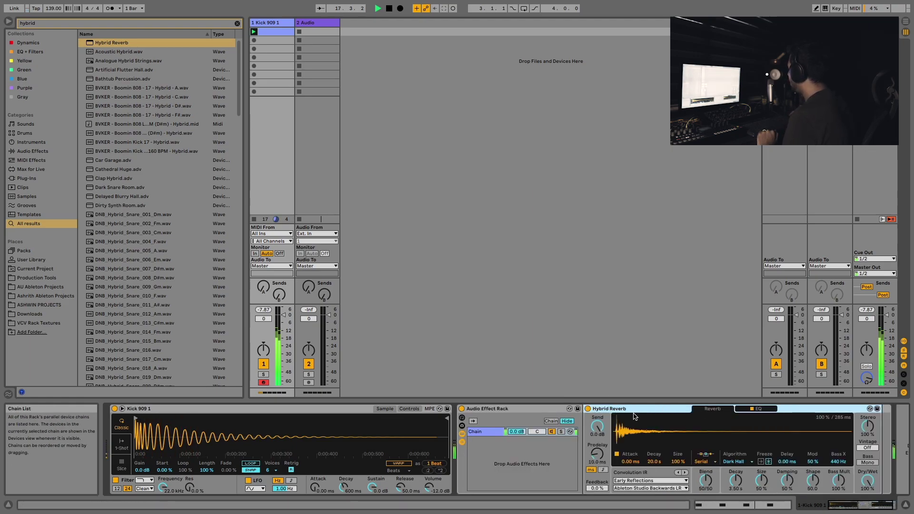
pyautogui.moveTo(646, 412); pyautogui.dragTo(517, 468)
# Step: Name the rack's empty chain dry and the chain holding Hybrid Reverb reverb
pyautogui.doubleClick(485, 441)
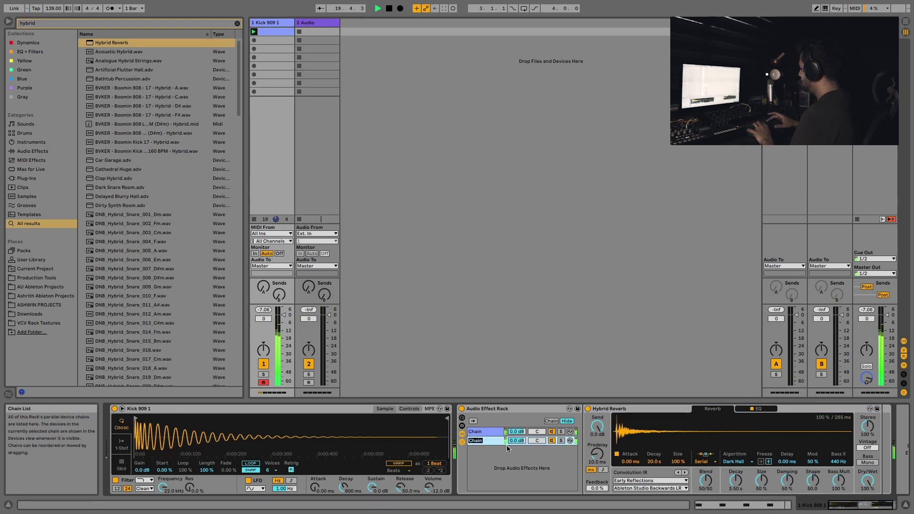
pyautogui.hotkey('shift', 'Tab')
pyautogui.write('dry')
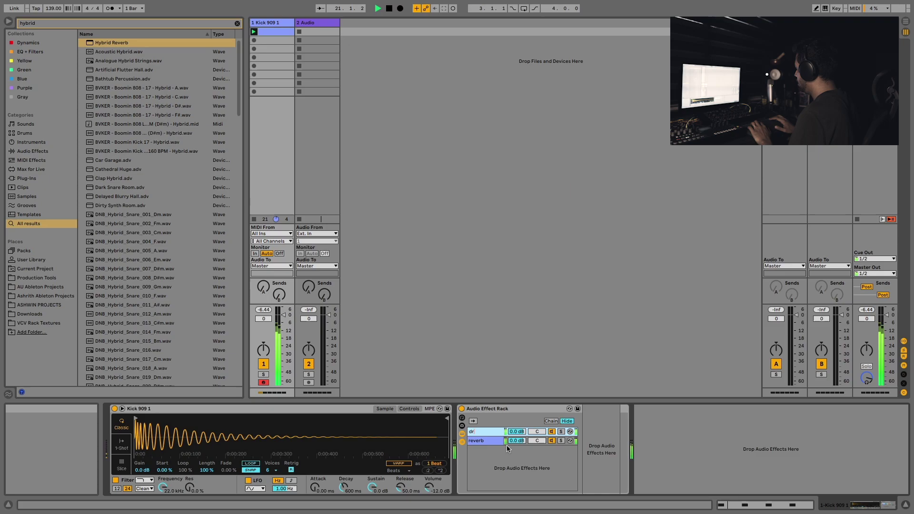
pyautogui.press('Return')
# Step: On the reverb chain, set Hybrid Reverb's Blend to 100/0 and choose the Beer Sheva Town Hall LR impulse response
pyautogui.click(496, 442)
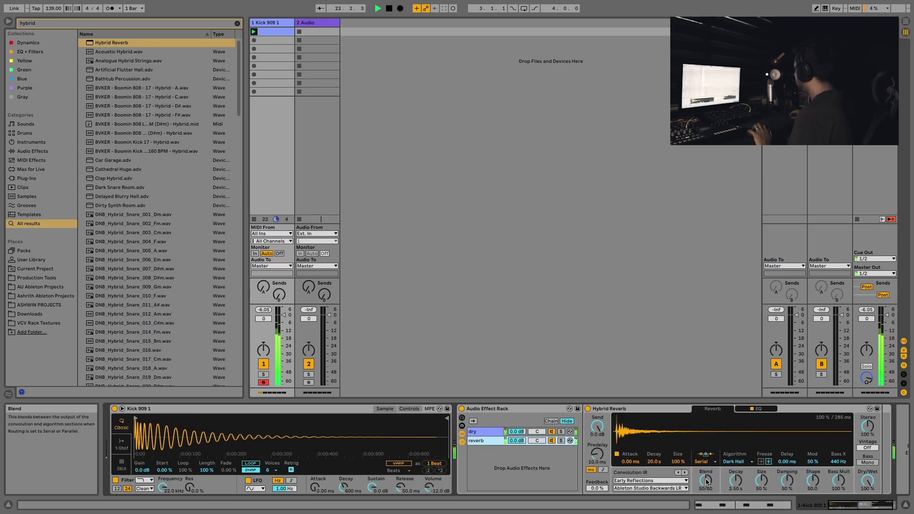
pyautogui.moveTo(706, 479); pyautogui.dragTo(706, 511)
pyautogui.click(684, 472)
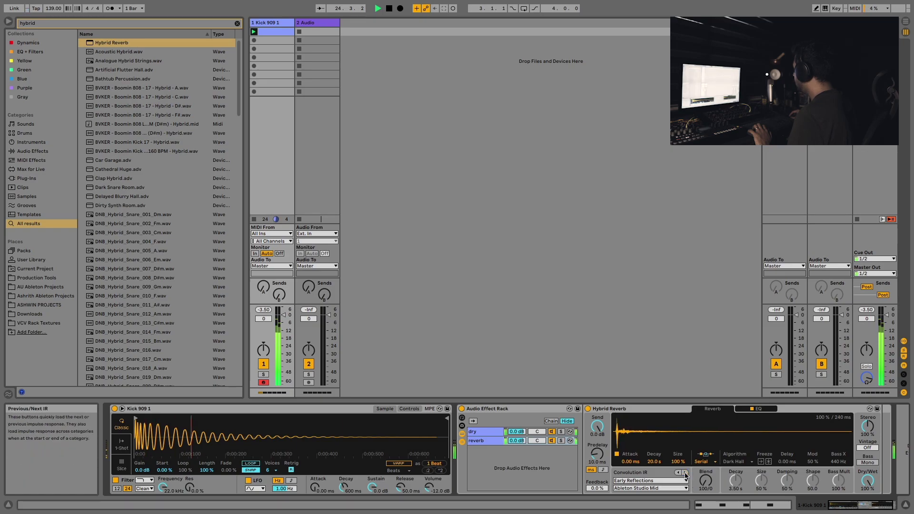
pyautogui.click(685, 473)
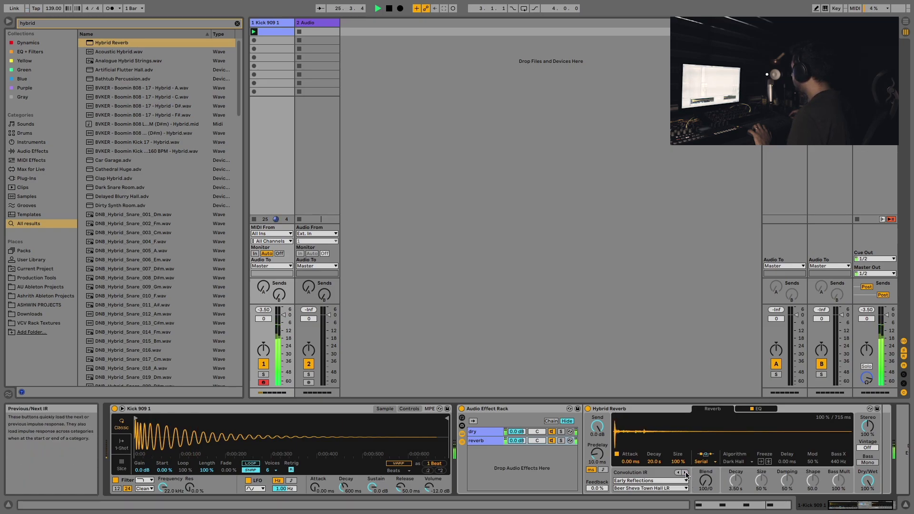
# Step: In Hybrid Reverb's EQ, switch the low band to a shelf and the high band to a cut filter at 140 Hz
pyautogui.click(761, 409)
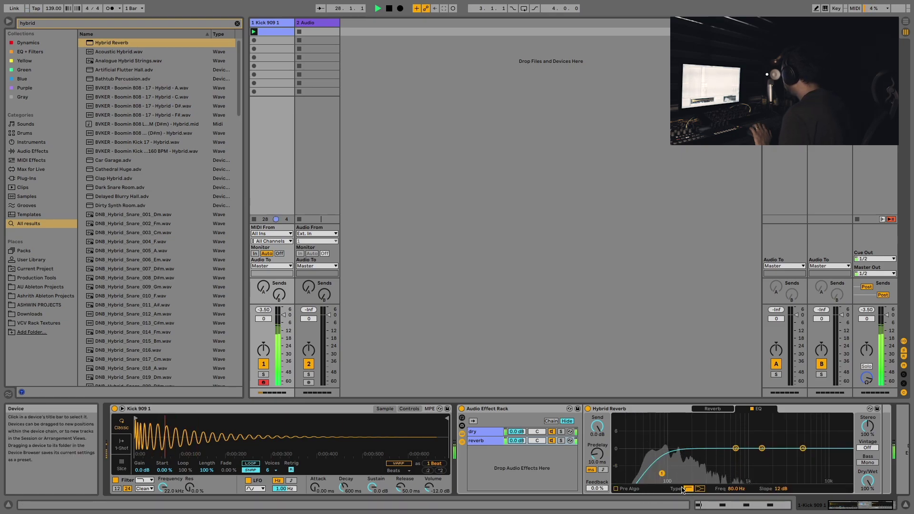
pyautogui.click(699, 489)
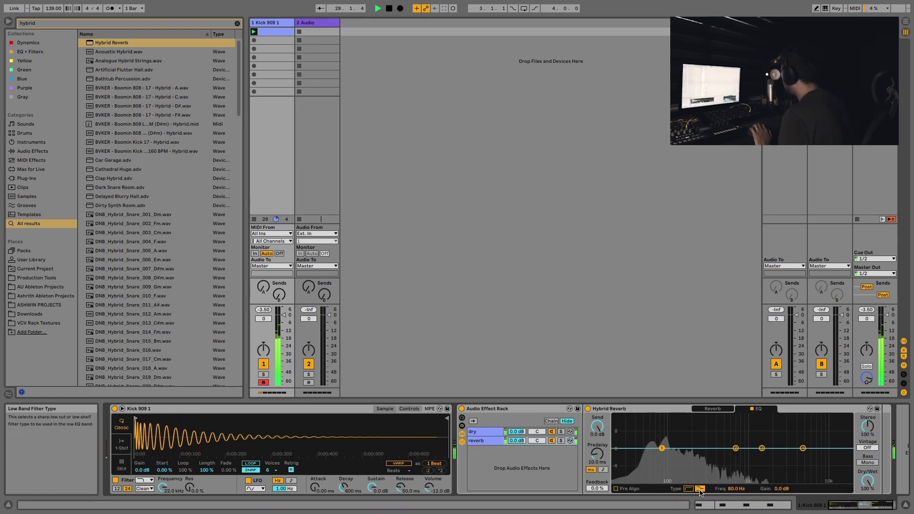
pyautogui.click(803, 447)
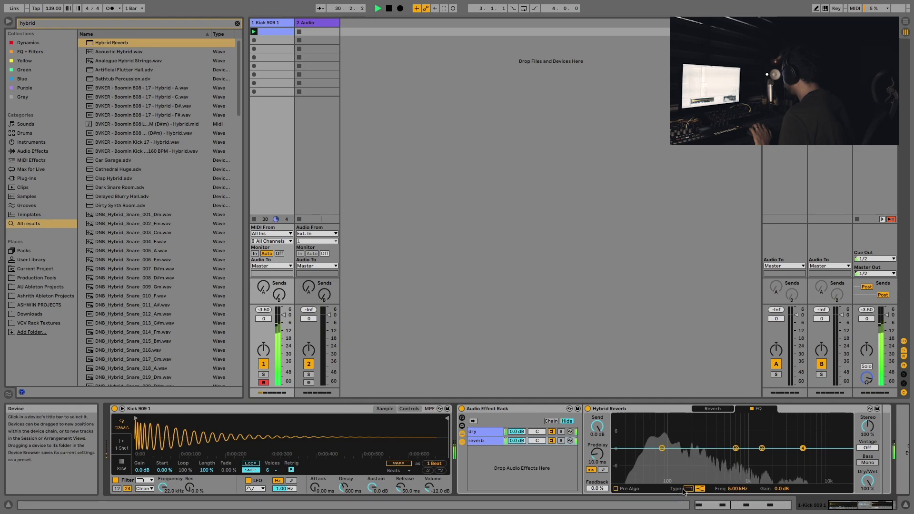
pyautogui.click(686, 490)
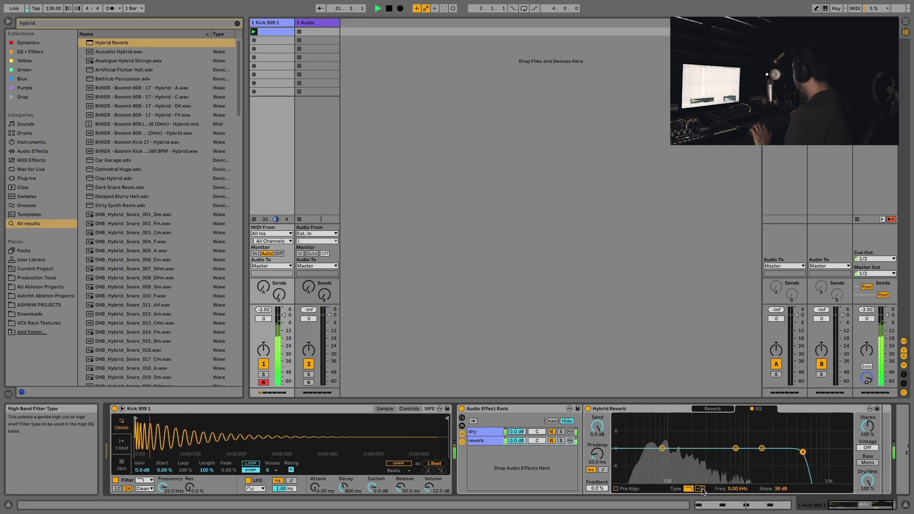
pyautogui.moveTo(738, 488)
pyautogui.mouseDown()
pyautogui.moveTo(737, 513)
pyautogui.moveTo(737, 492)
pyautogui.mouseUp()
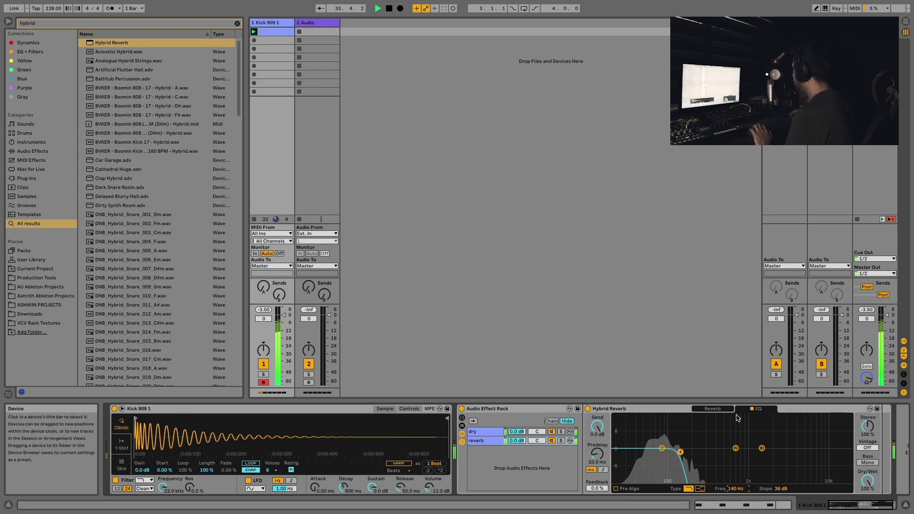
# Step: Set the impulse response to 146% size and 180 ms attack, and the reverb chain's volume to -3.0 dB
pyautogui.click(714, 408)
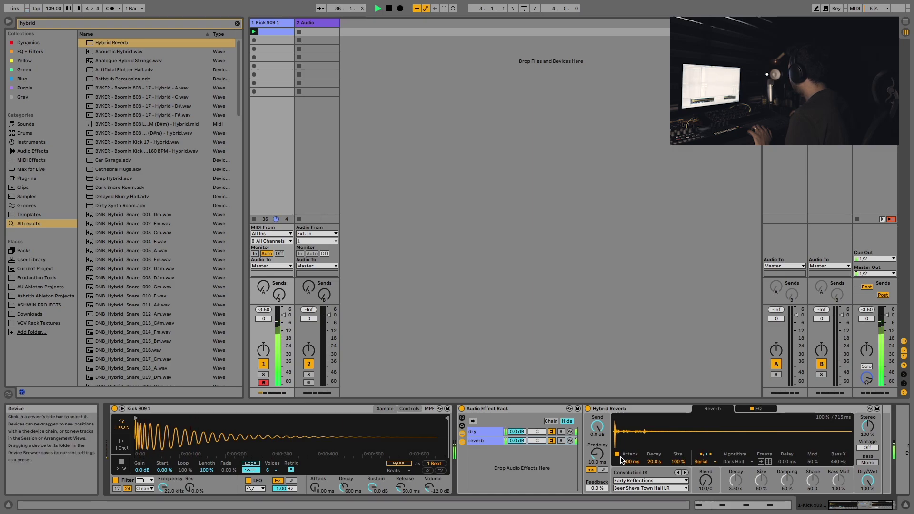
pyautogui.moveTo(683, 460); pyautogui.dragTo(635, 437)
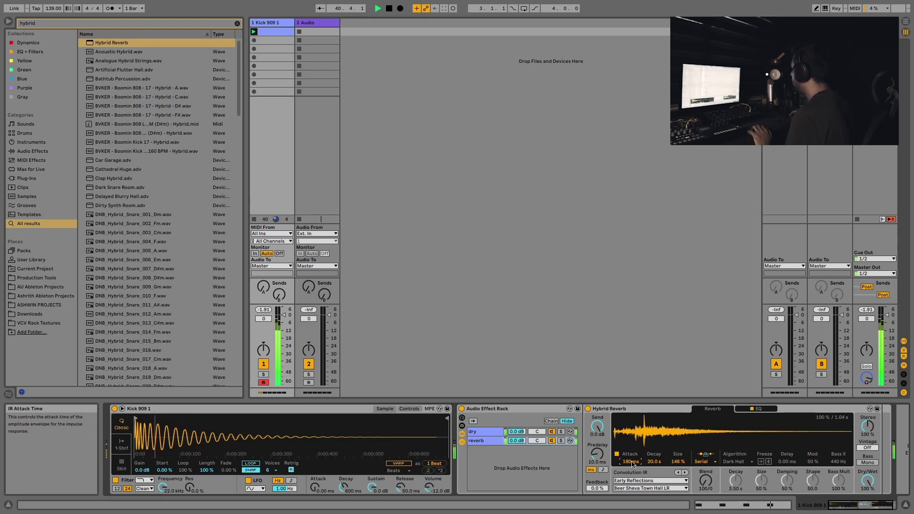
pyautogui.moveTo(517, 440); pyautogui.dragTo(516, 450)
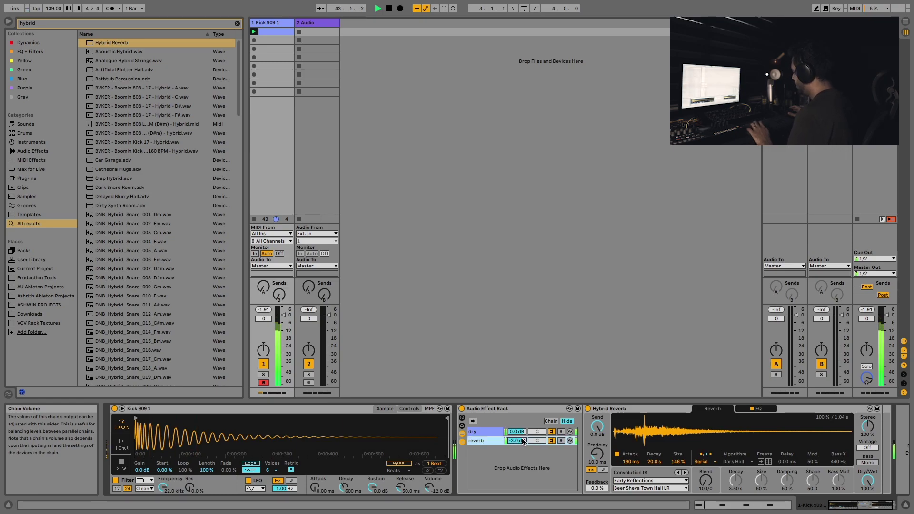
# Step: Search the library for lfotool and add the VST version of LFOTool after Hybrid Reverb in the reverb chain
pyautogui.hotkey('ctrl', 'f')
pyautogui.write('lfotool')
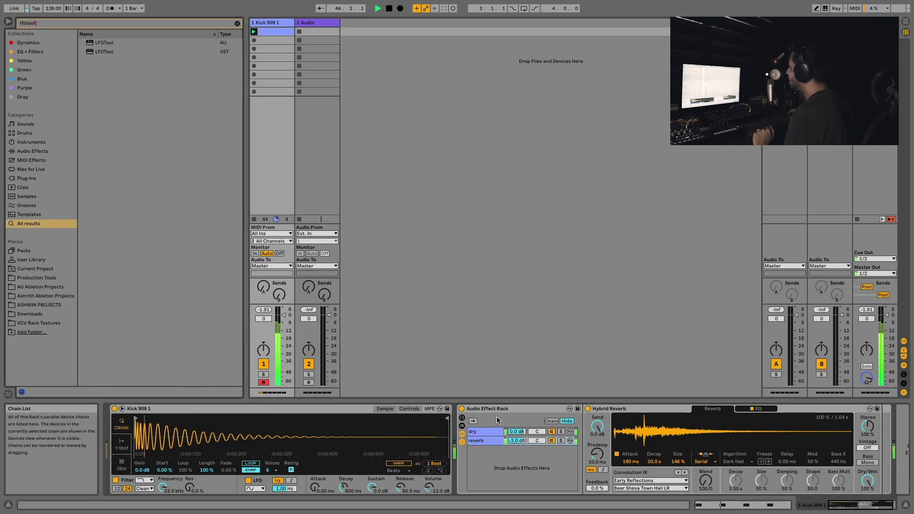
pyautogui.click(101, 52)
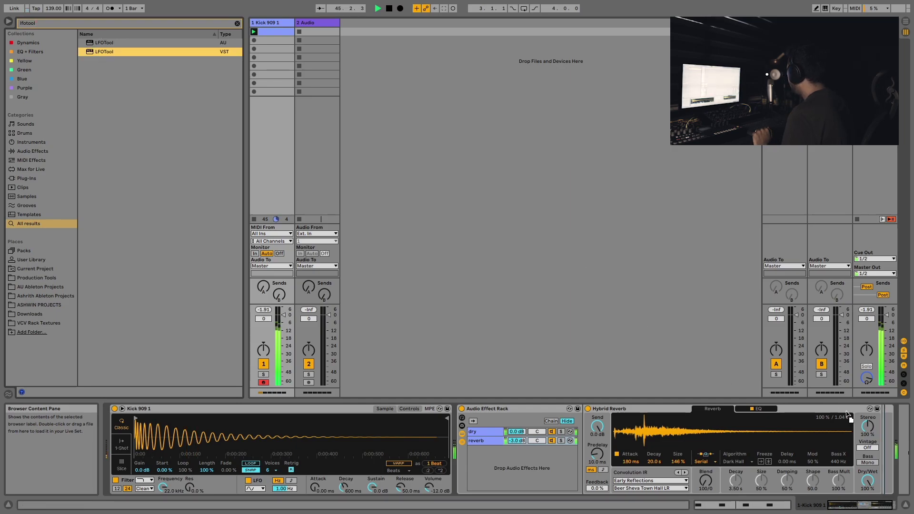
pyautogui.press('Return')
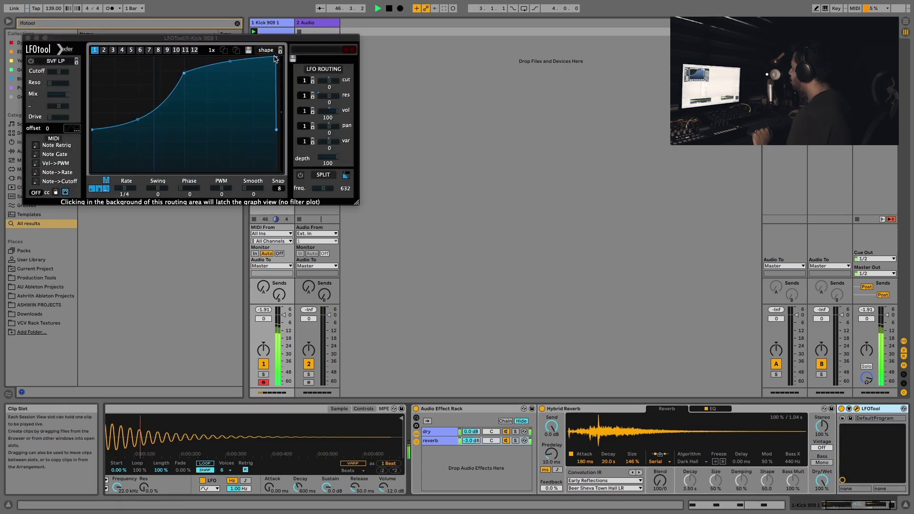
# Step: Reshape LFOTool's volume curve to start near zero, rise steeply to full level about a quarter of the way in, and stay there
pyautogui.moveTo(273, 55); pyautogui.dragTo(273, 54)
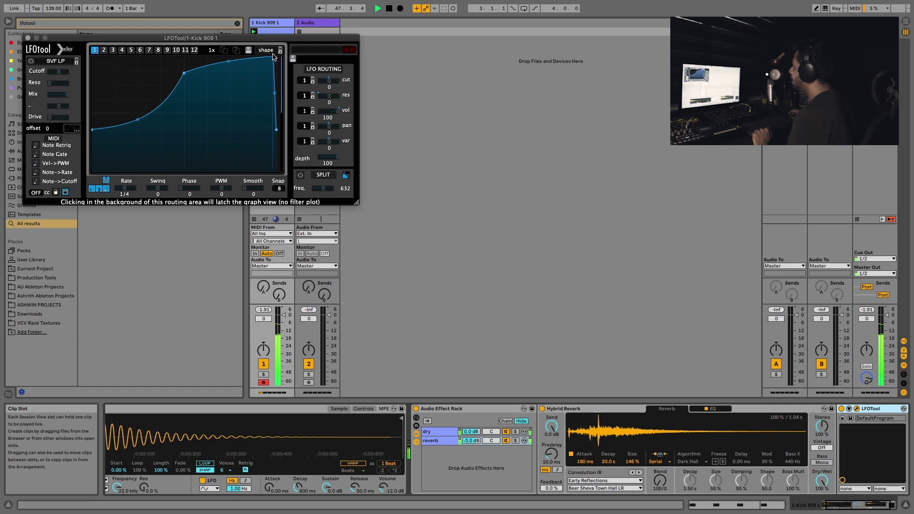
pyautogui.moveTo(92, 129); pyautogui.dragTo(93, 170)
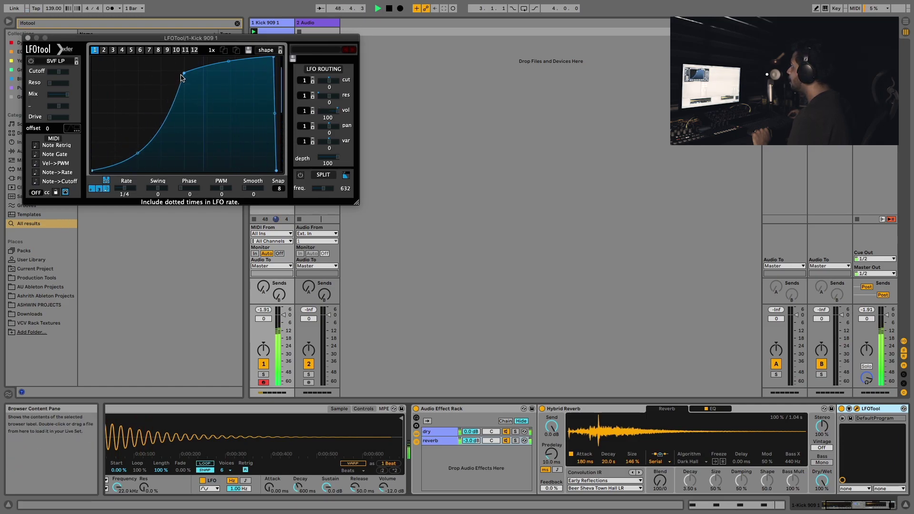
pyautogui.moveTo(183, 74); pyautogui.dragTo(140, 27)
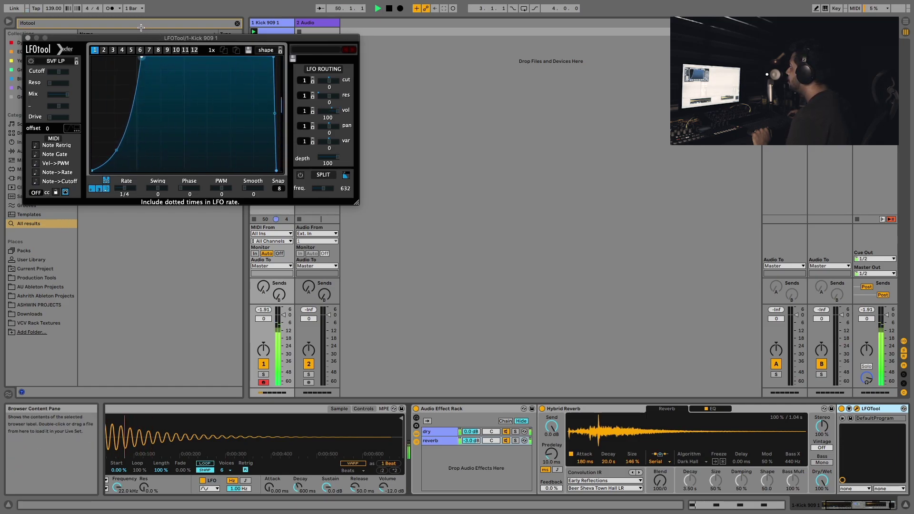
# Step: Close the LFOTool window, clear the library search, and set Hybrid Reverb's vintage mode to Older and its bass to mono
pyautogui.click(29, 37)
pyautogui.click(237, 24)
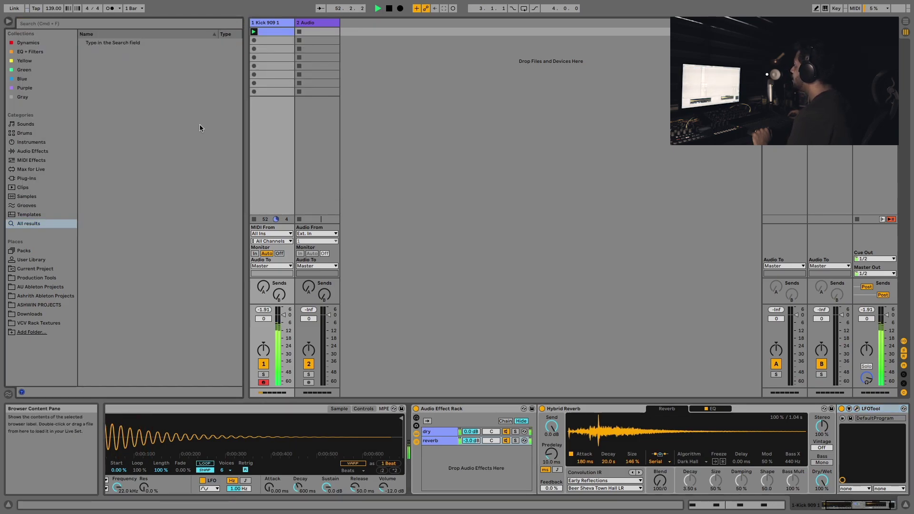
pyautogui.click(822, 463)
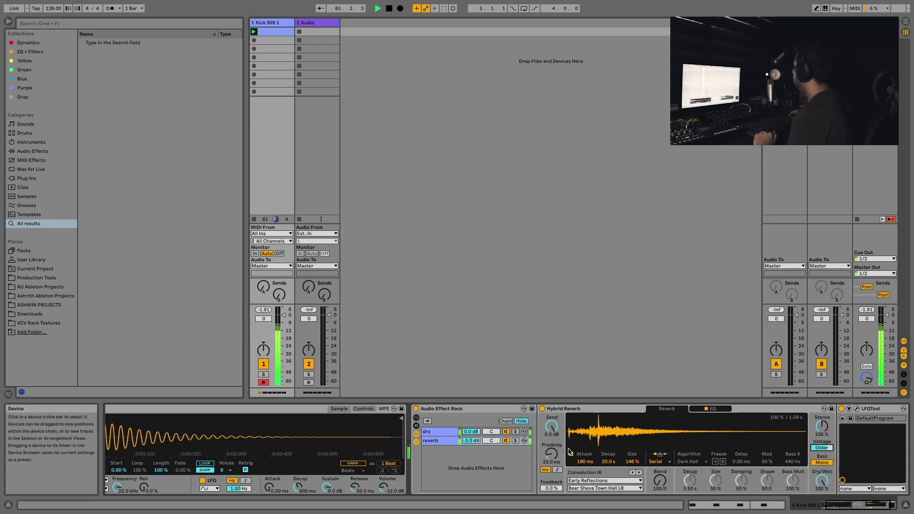
# Step: Bypass and re-enable LFOTool during playback to compare the rumble with and without ducking
pyautogui.click(841, 409)
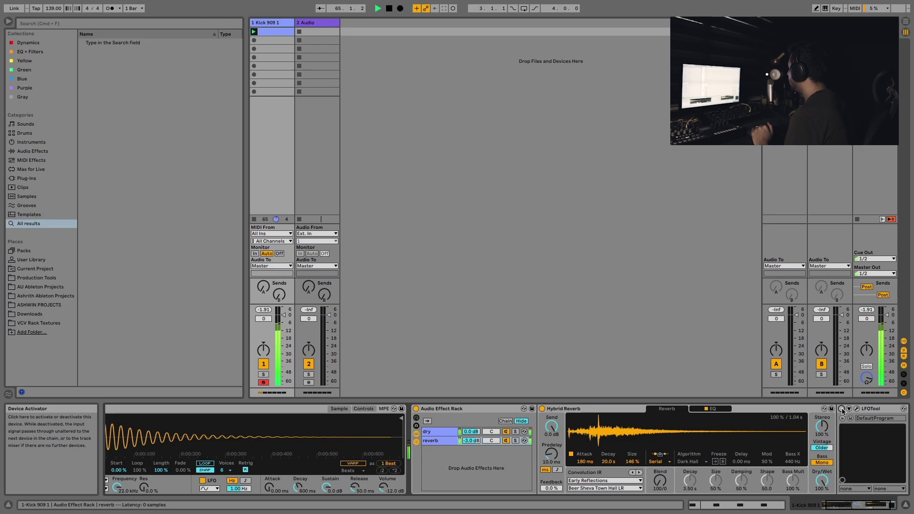
pyautogui.click(841, 409)
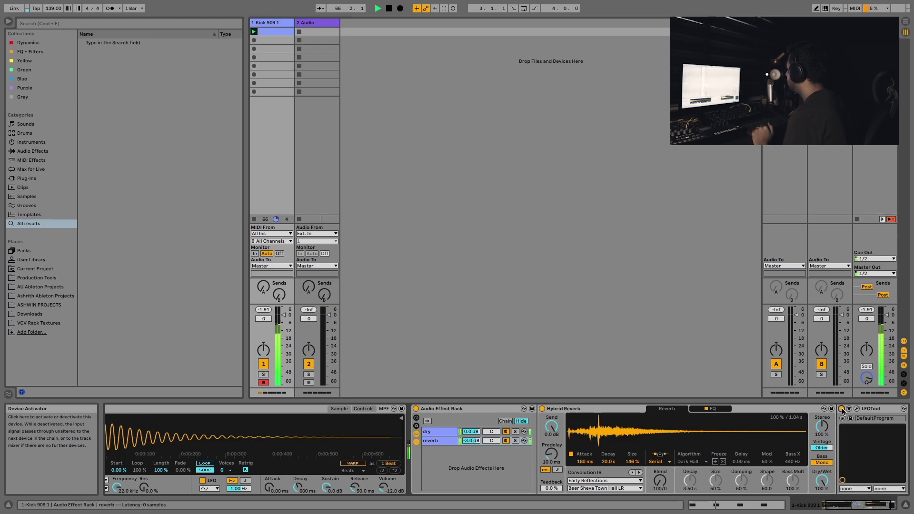
pyautogui.click(842, 409)
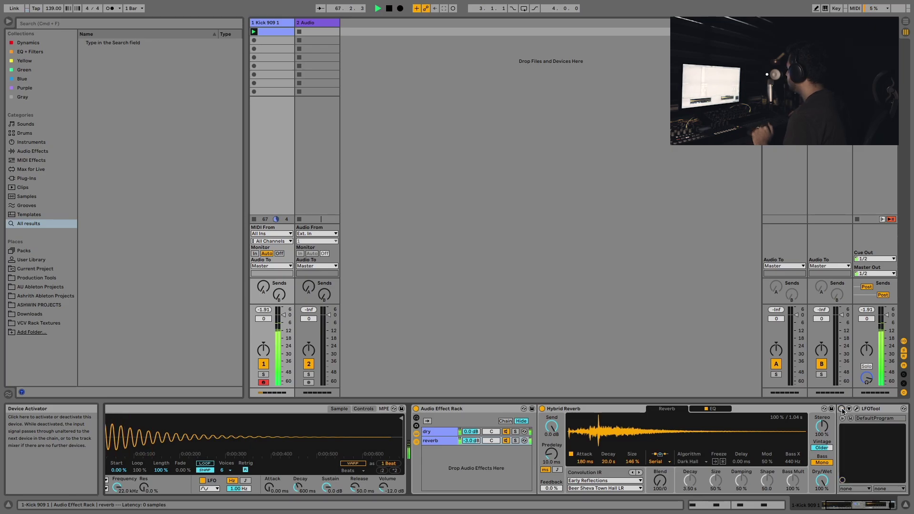
pyautogui.click(842, 410)
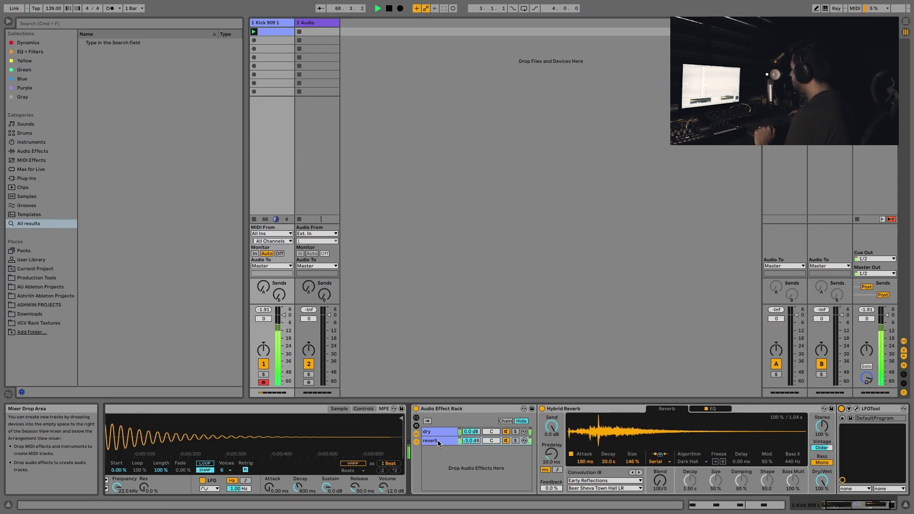
# Step: Delete the empty audio track and insert a new MIDI track beside the 909 kick track
pyautogui.hscroll(-2, 353, 449)
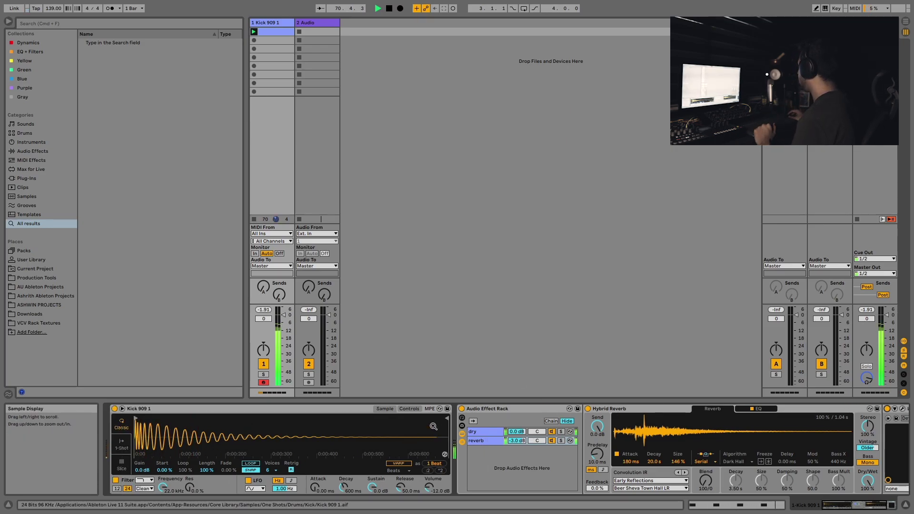
pyautogui.click(313, 23)
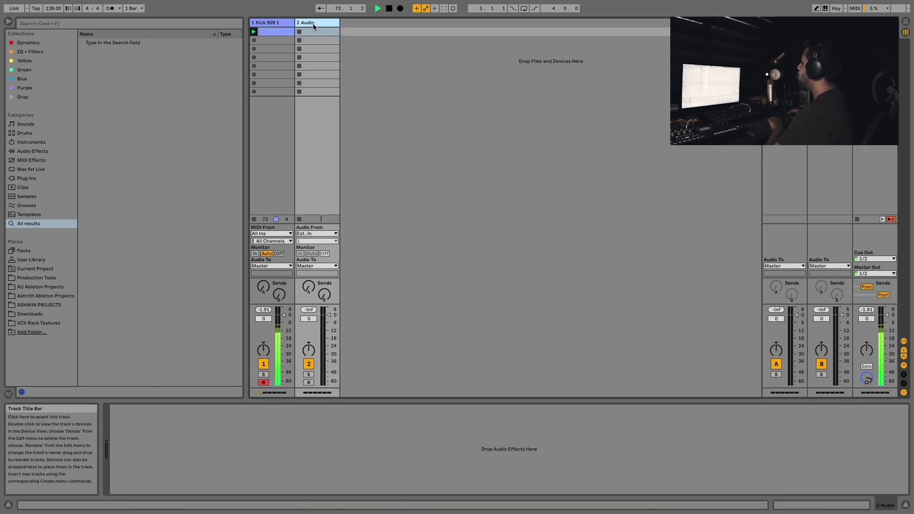
pyautogui.press('Delete')
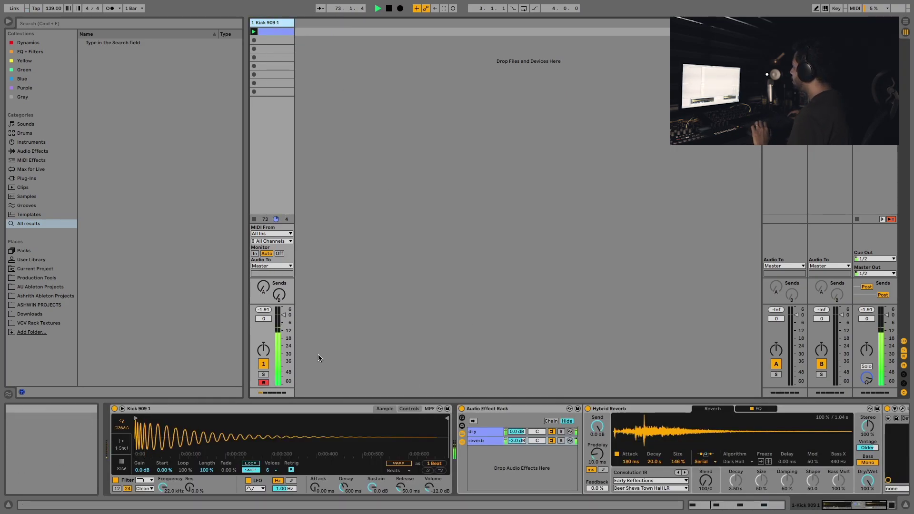
pyautogui.rightClick(314, 36)
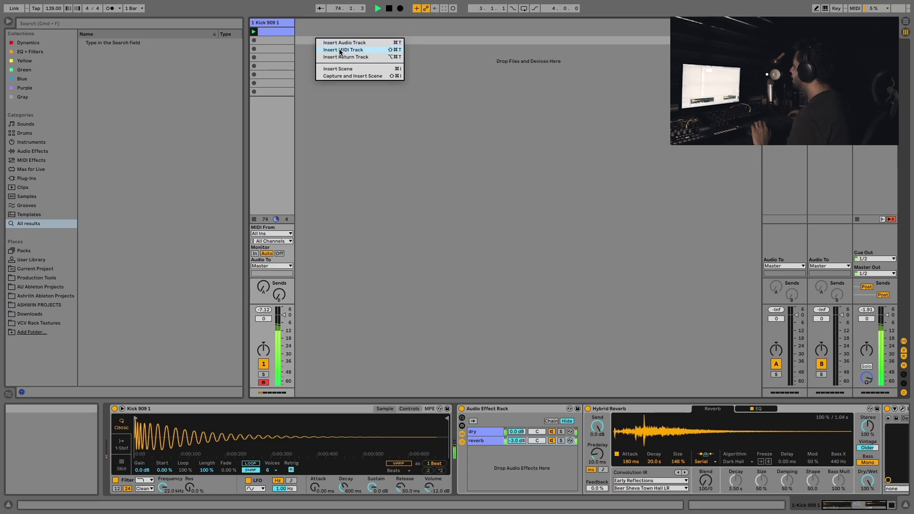
pyautogui.click(331, 44)
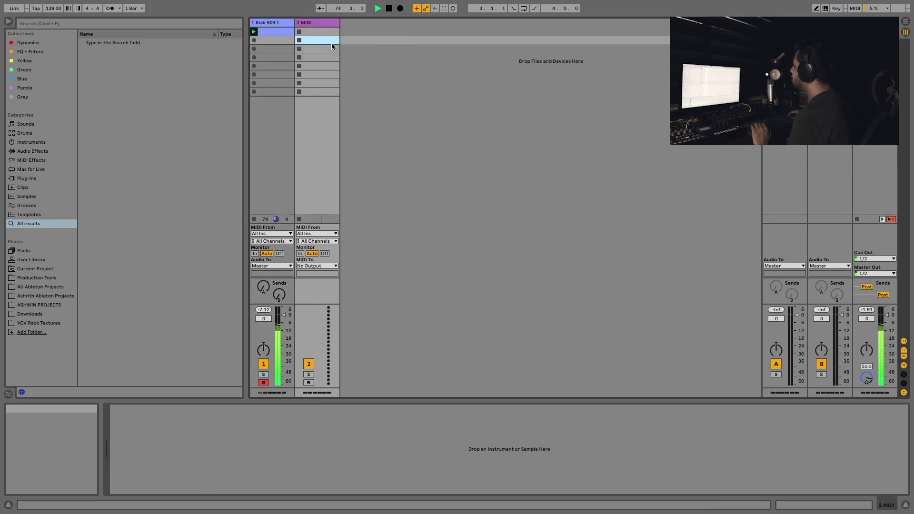
# Step: Browse the kick samples among the library's drum hits and audition those from KICK 20 Plastic.aif up to Kick 3k Deep.aif
pyautogui.click(44, 133)
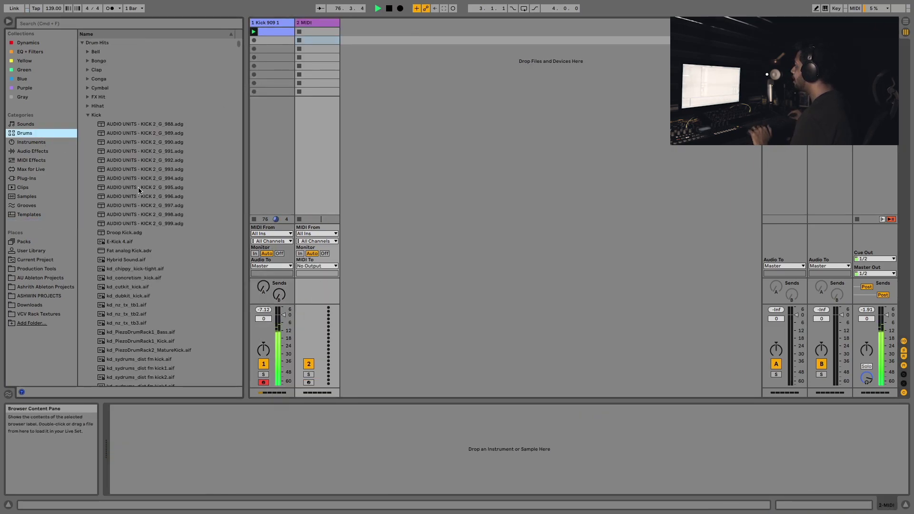
pyautogui.scroll(-5, 205, 268)
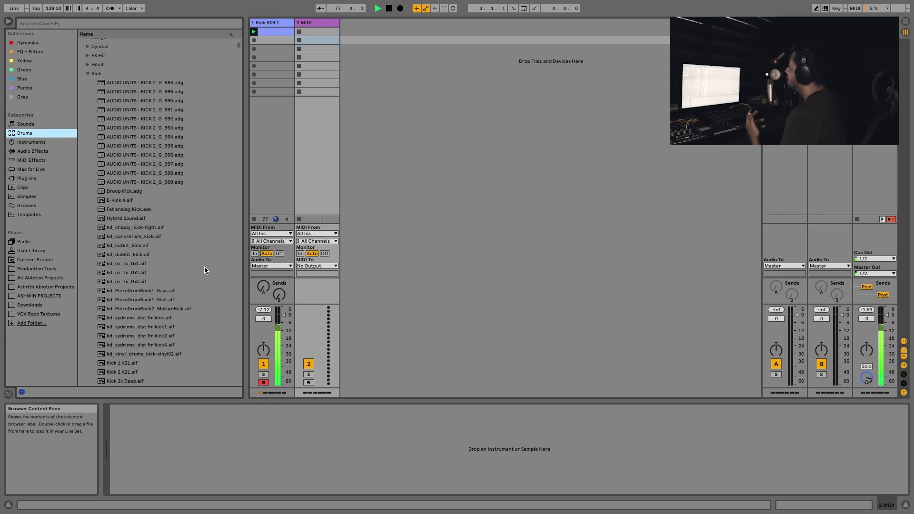
pyautogui.scroll(-2, 176, 296)
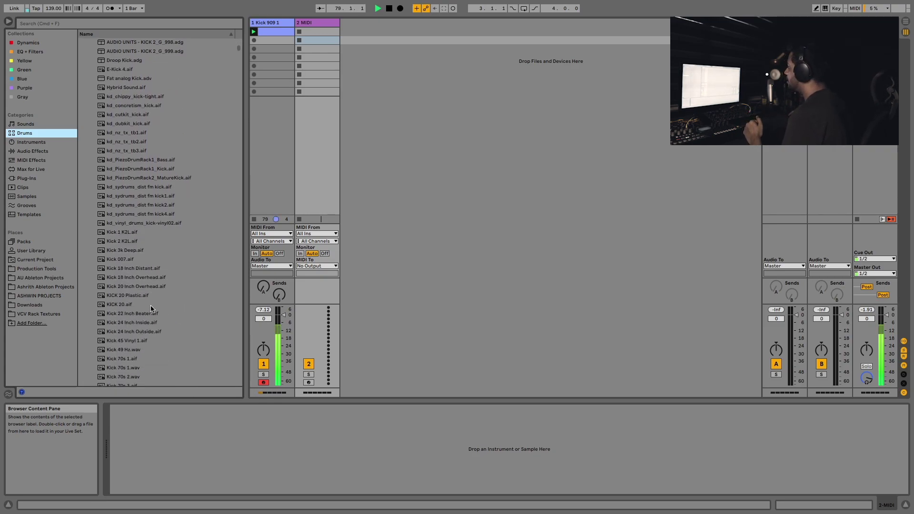
pyautogui.scroll(-4, 157, 329)
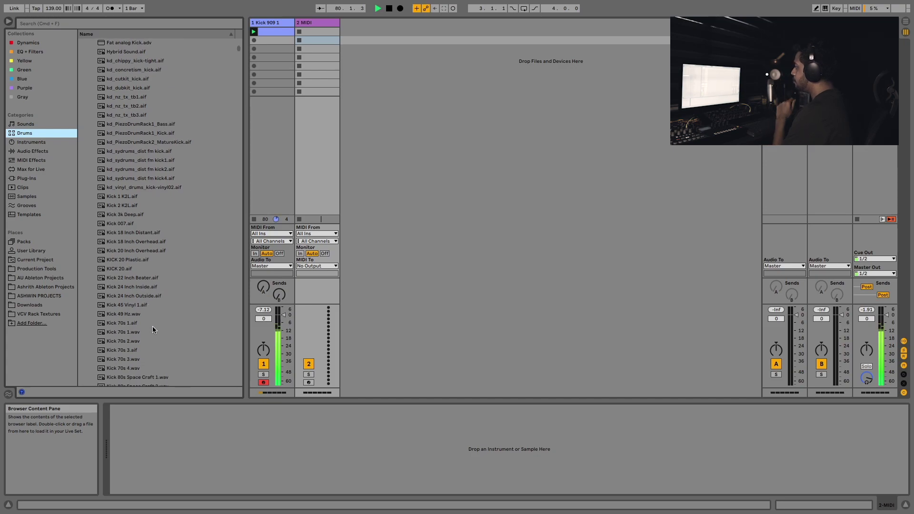
pyautogui.scroll(-2, 156, 326)
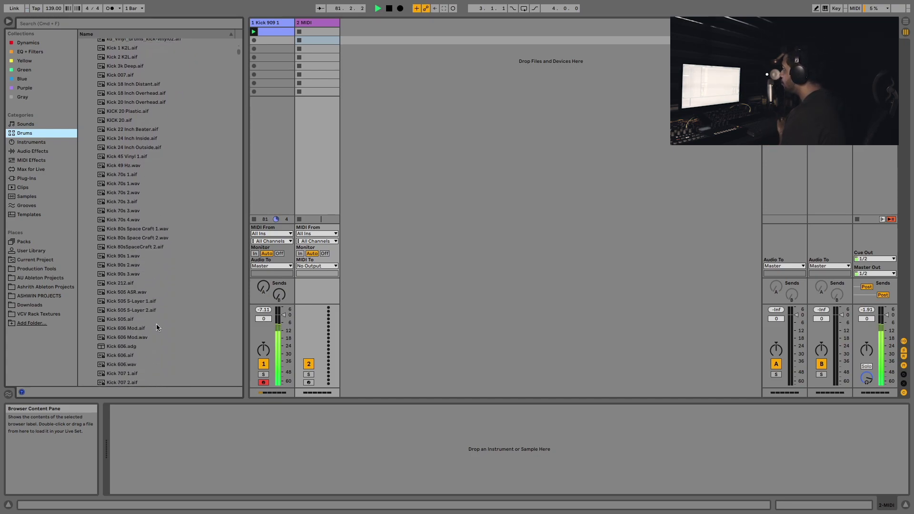
pyautogui.scroll(2, 163, 193)
pyautogui.click(150, 199)
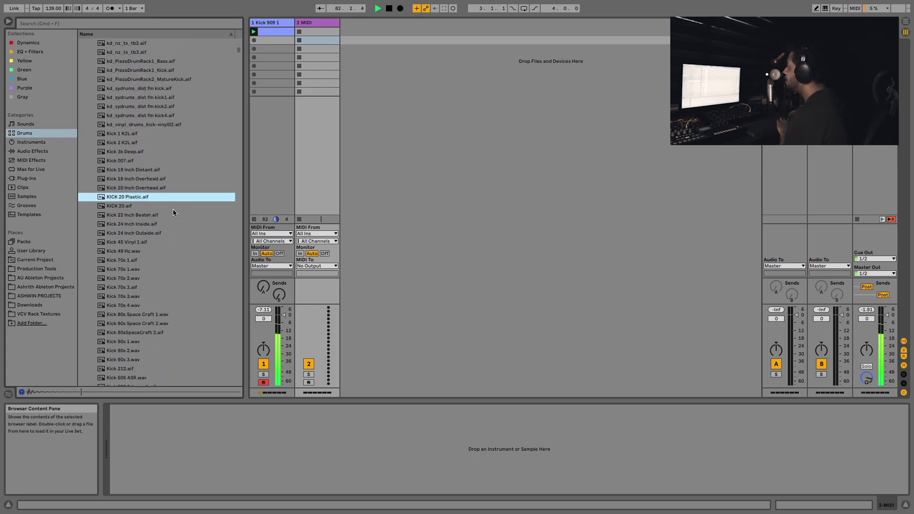
pyautogui.press('Up')
pyautogui.press('Up')
pyautogui.press('Up')
# Step: Audition the kicks from kd_nz_tx_tb3.aif upward and load kd_dubkit_kick.aif onto the new MIDI track
pyautogui.press('Up')
pyautogui.press('Up')
pyautogui.press('Up')
pyautogui.press('Up')
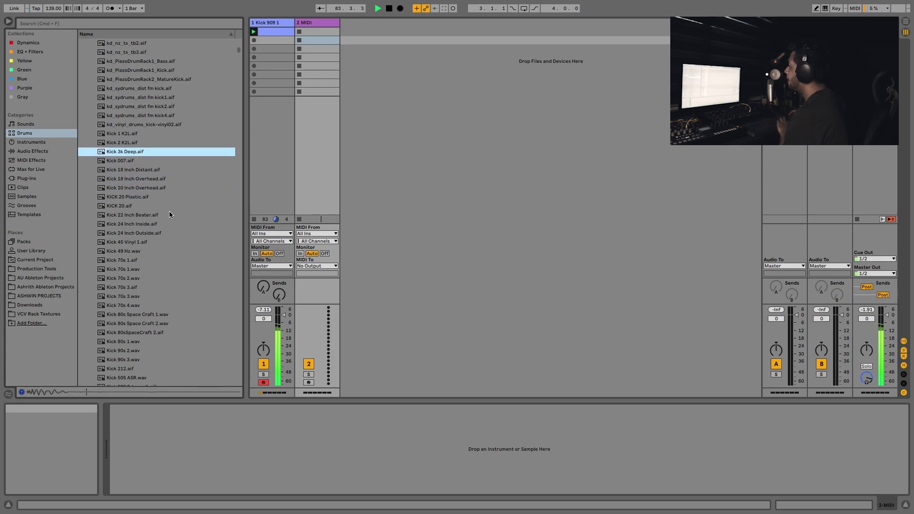
pyautogui.scroll(3, 170, 208)
pyautogui.press('Up')
pyautogui.press('Up')
pyautogui.click(154, 96)
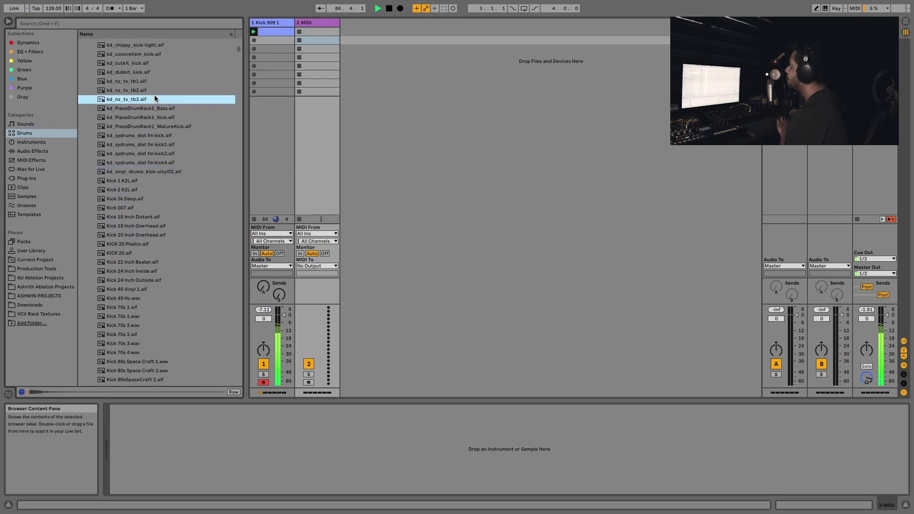
pyautogui.scroll(3, 167, 123)
pyautogui.press('Up')
pyautogui.press('Up')
pyautogui.press('Up')
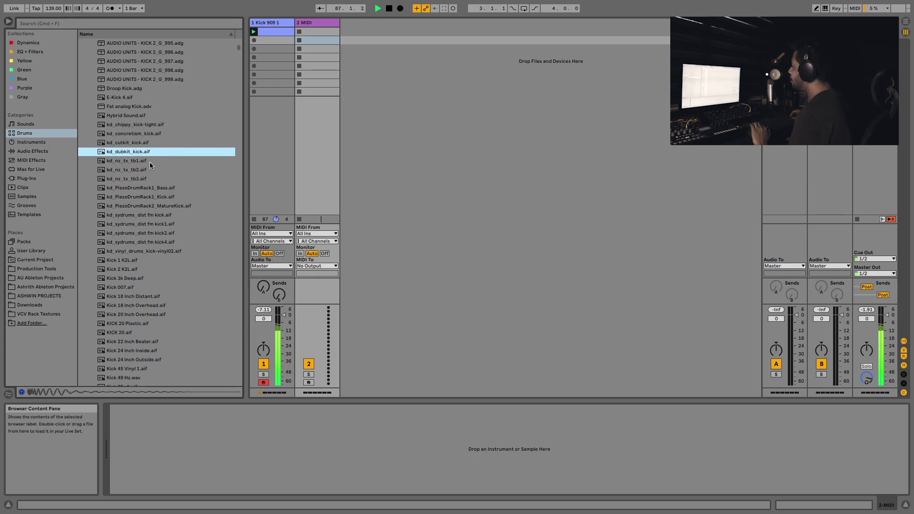
pyautogui.moveTo(148, 152); pyautogui.dragTo(224, 438)
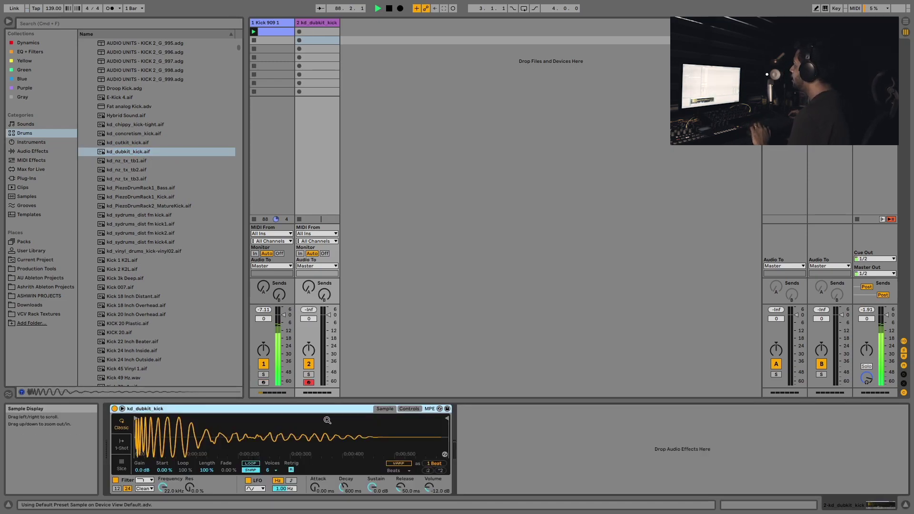
# Step: Create a MIDI clip in the dubkit kick track's first slot and shorten its loop to two beats
pyautogui.doubleClick(315, 31)
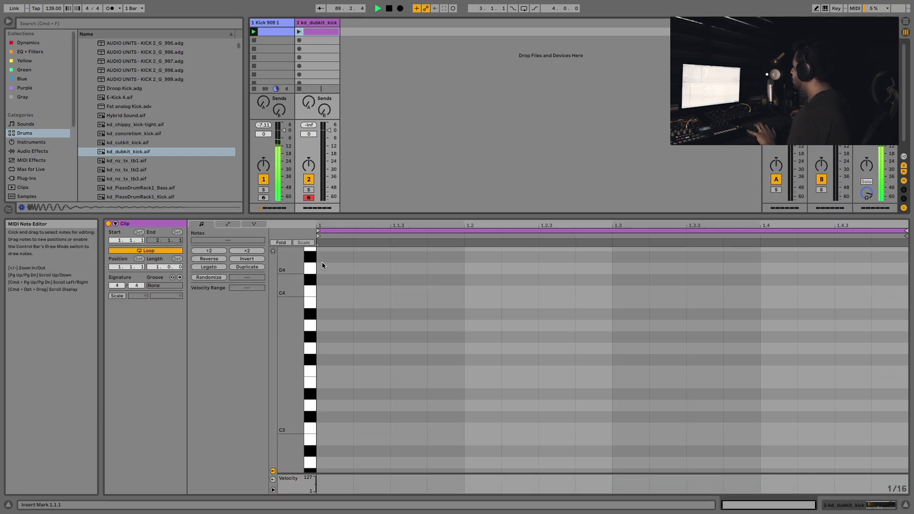
pyautogui.moveTo(322, 263); pyautogui.dragTo(610, 450)
pyautogui.press('super+l')
pyautogui.click(428, 344)
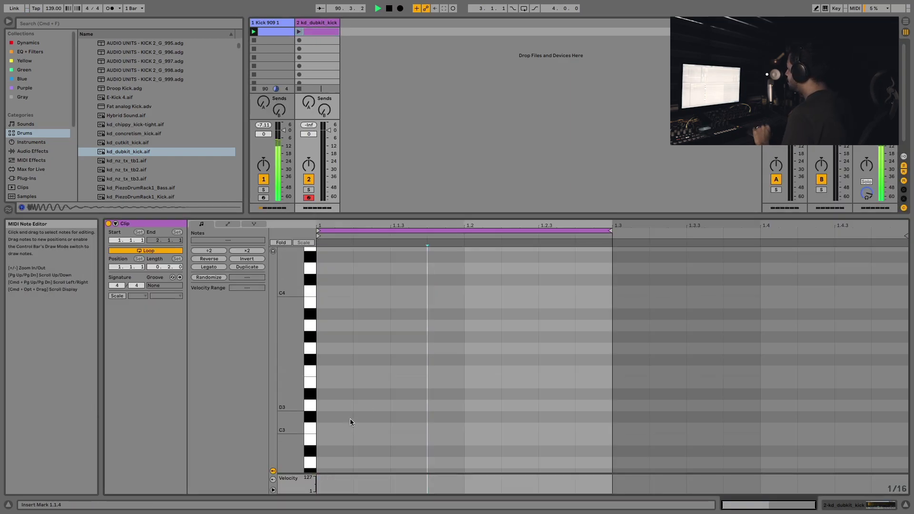
# Step: Draw sixteenth-note C3 hits at 1.1.2, 1.1.4, 1.2.2, 1.2.3 and 1.2.4 in the clip
pyautogui.press('b')
pyautogui.click(373, 428)
pyautogui.click(445, 428)
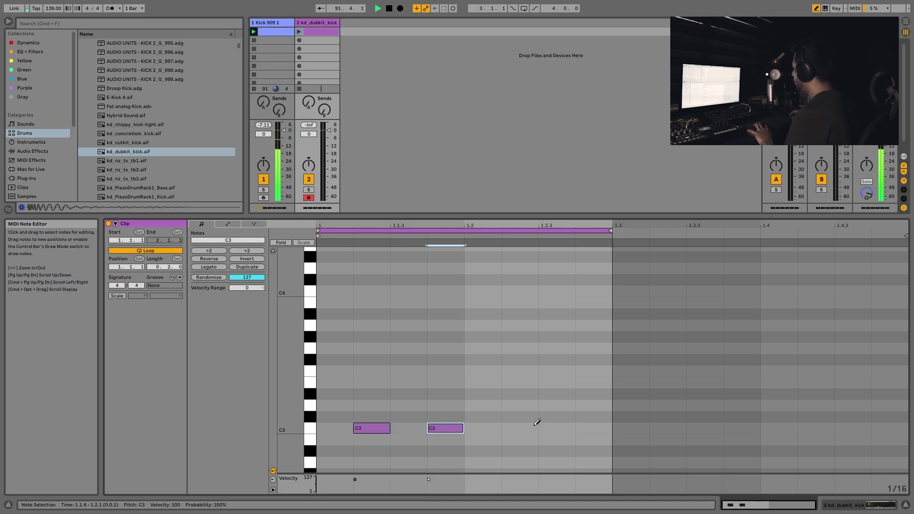
pyautogui.click(519, 427)
pyautogui.click(555, 428)
pyautogui.click(595, 428)
pyautogui.press('b')
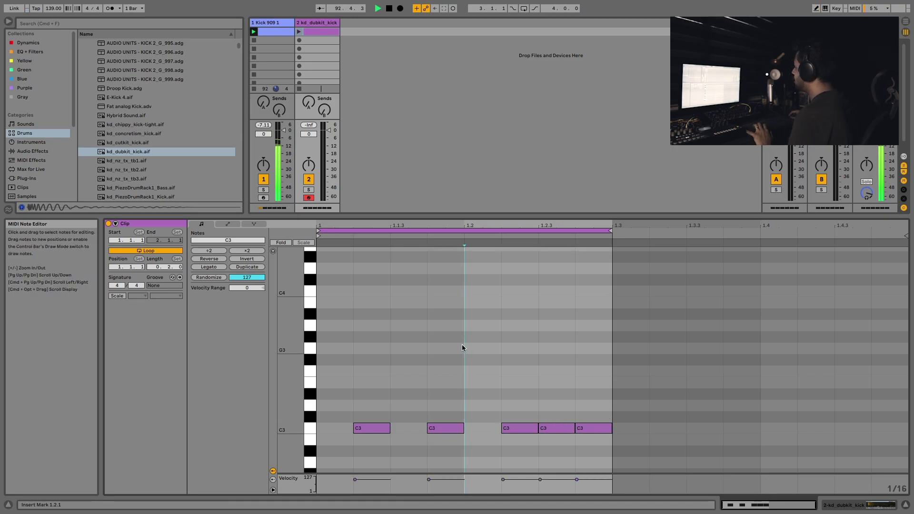
# Step: Lower the dubkit kick track's volume to -6.8 dB and launch its clip alongside the 909 kick
pyautogui.moveTo(309, 134); pyautogui.dragTo(308, 143)
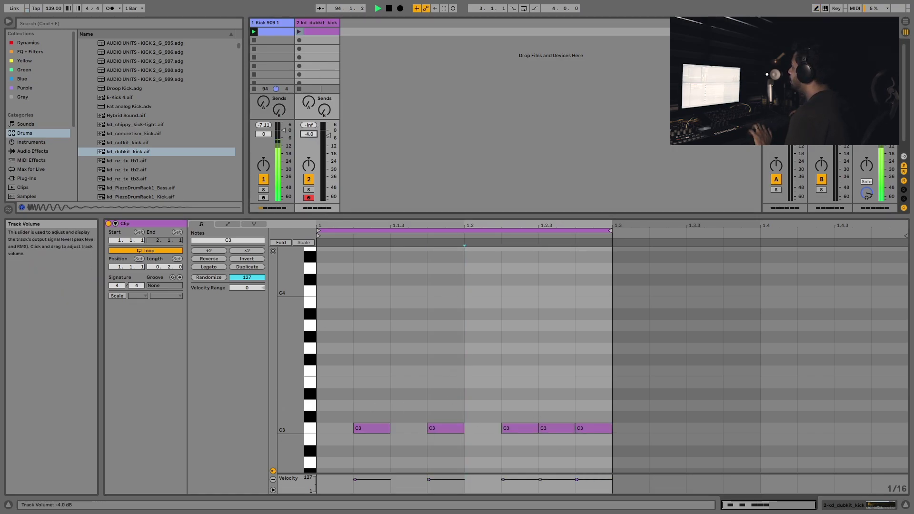
pyautogui.click(421, 430)
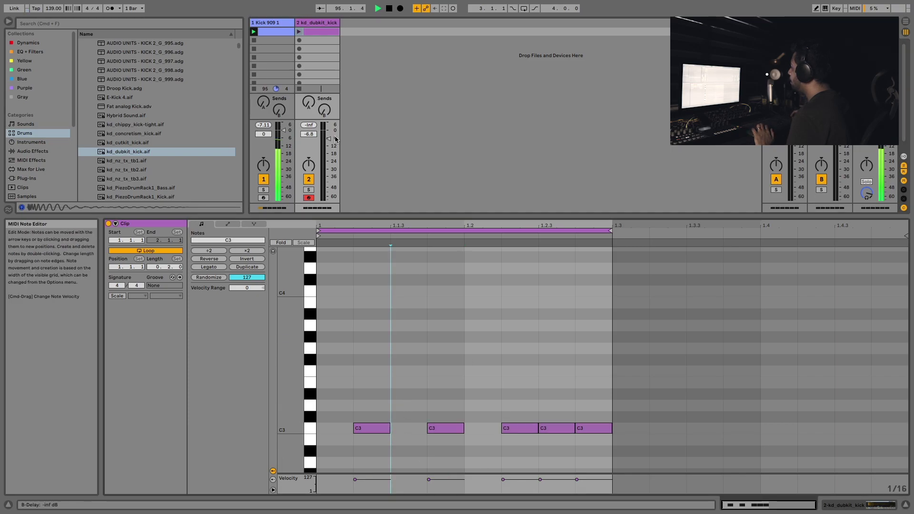
pyautogui.click(299, 31)
# Step: Vary the clip's note velocities, accenting the 1.1.4 hit and softening the other four C3 notes
pyautogui.moveTo(439, 431); pyautogui.dragTo(438, 459)
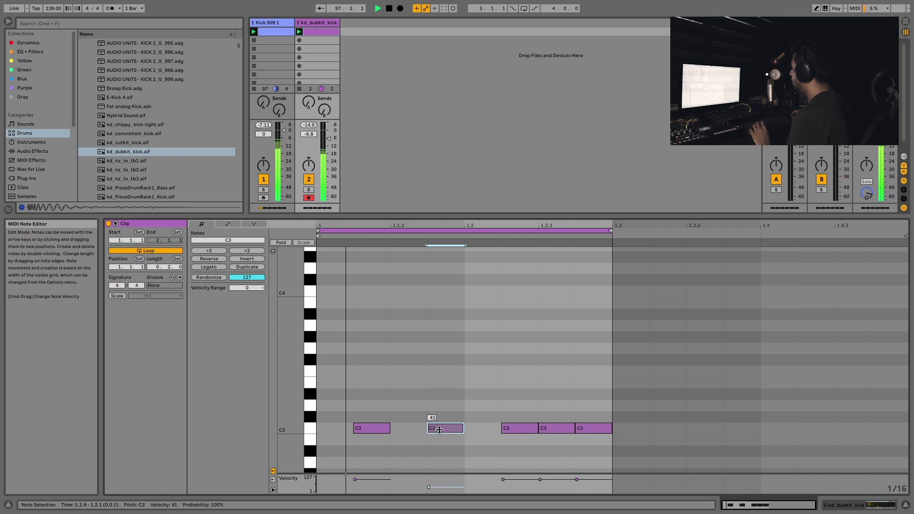
pyautogui.moveTo(371, 430); pyautogui.dragTo(370, 457)
pyautogui.moveTo(443, 429); pyautogui.dragTo(443, 402)
pyautogui.moveTo(547, 429); pyautogui.dragTo(547, 455)
pyautogui.moveTo(595, 429); pyautogui.dragTo(596, 447)
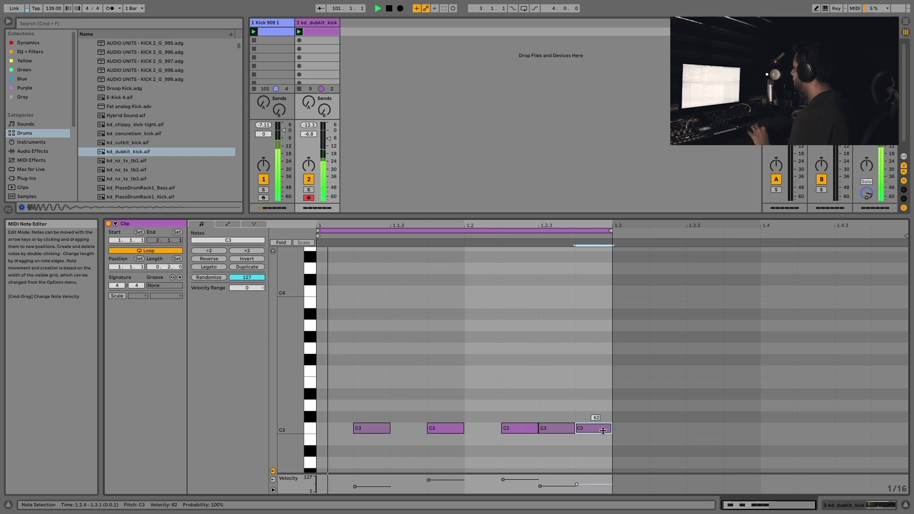
pyautogui.click(582, 440)
pyautogui.moveTo(522, 432); pyautogui.dragTo(522, 462)
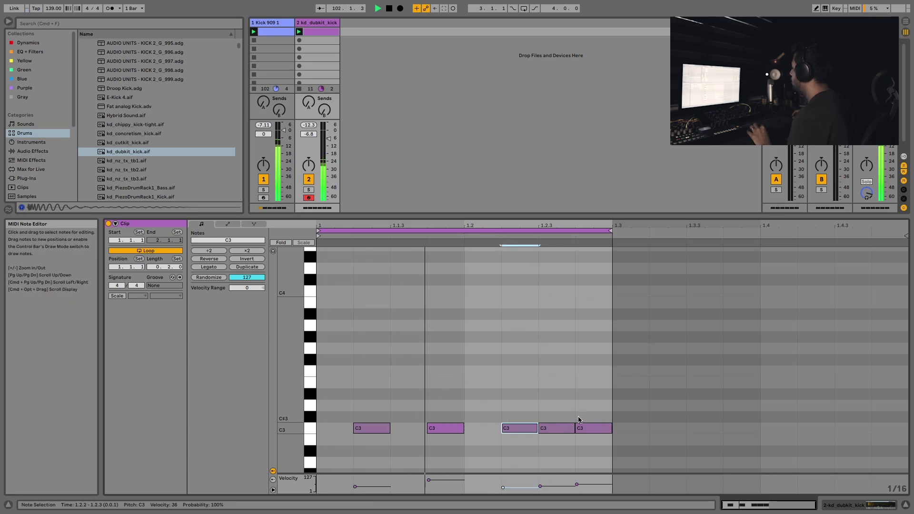
pyautogui.moveTo(585, 429); pyautogui.dragTo(583, 417)
# Step: Set the dubkit kick's filter frequency to 411 Hz and its track volume to -2.0 dB, comparing the mix with it muted
pyautogui.click(321, 23)
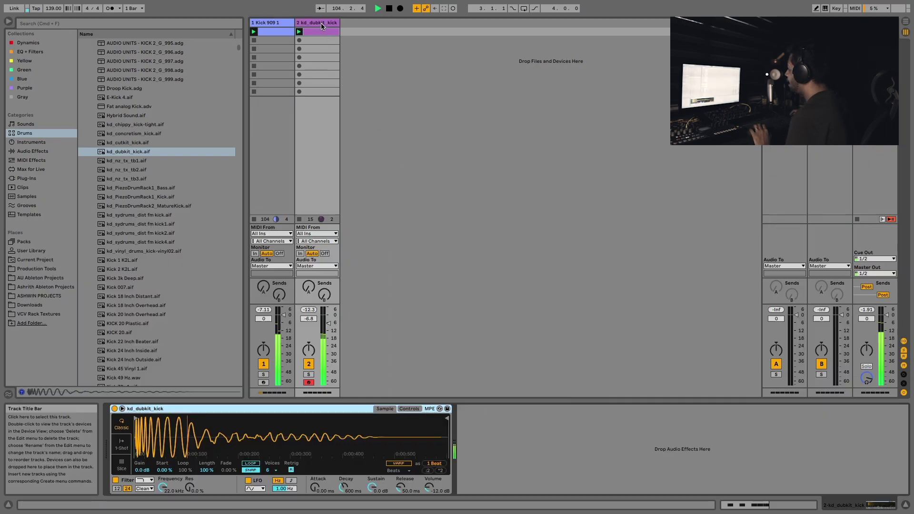
pyautogui.moveTo(308, 318); pyautogui.dragTo(308, 309)
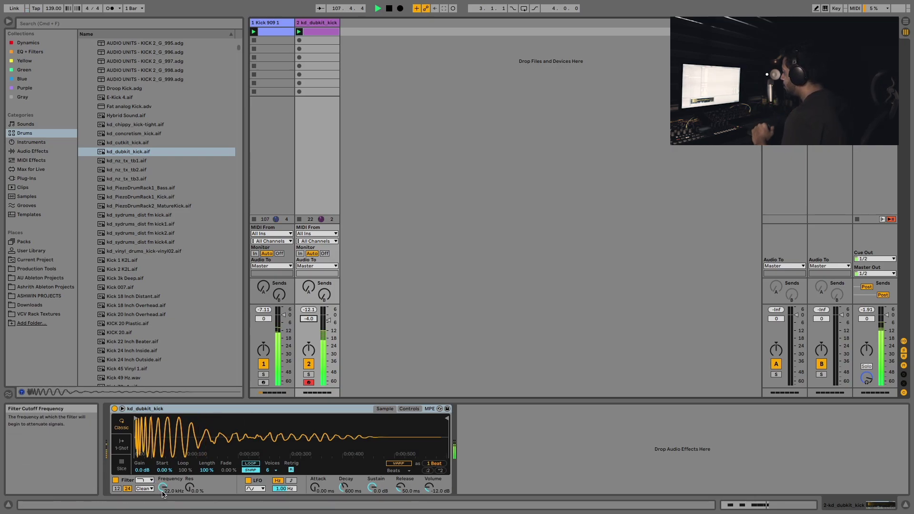
pyautogui.moveTo(163, 489)
pyautogui.mouseDown()
pyautogui.moveTo(163, 503)
pyautogui.moveTo(163, 489)
pyautogui.mouseUp()
pyautogui.moveTo(309, 318); pyautogui.dragTo(309, 312)
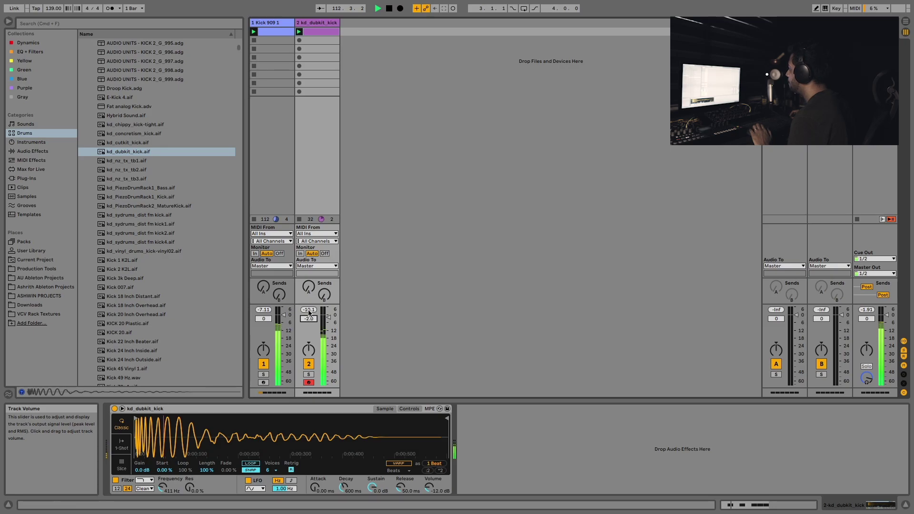
pyautogui.click(307, 364)
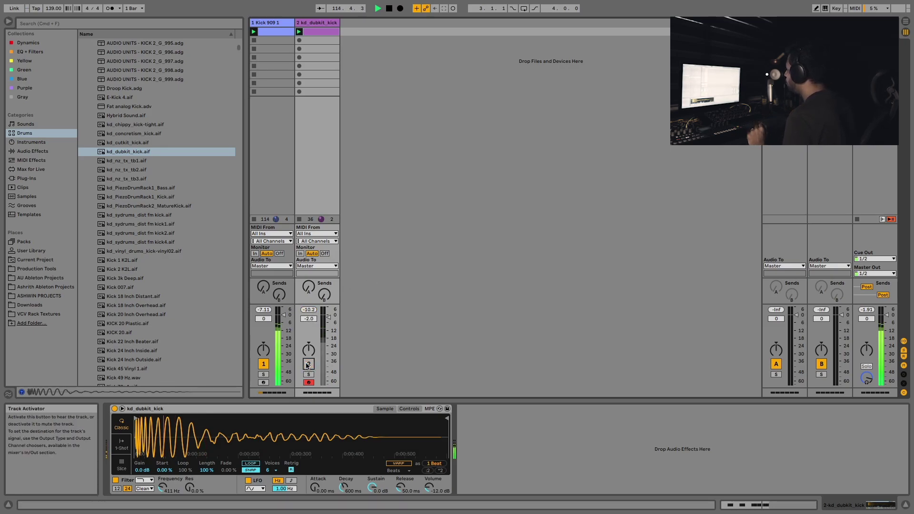
pyautogui.click(307, 364)
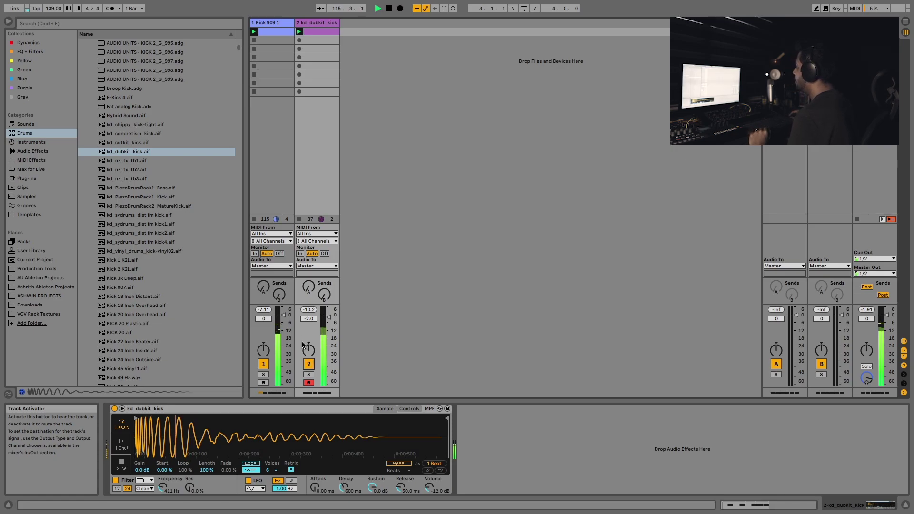
# Step: Reset the dubkit kick's filter frequency to 22.0 kHz and copy the 909 kick track's LFOTool onto the dubkit track
pyautogui.click(306, 313)
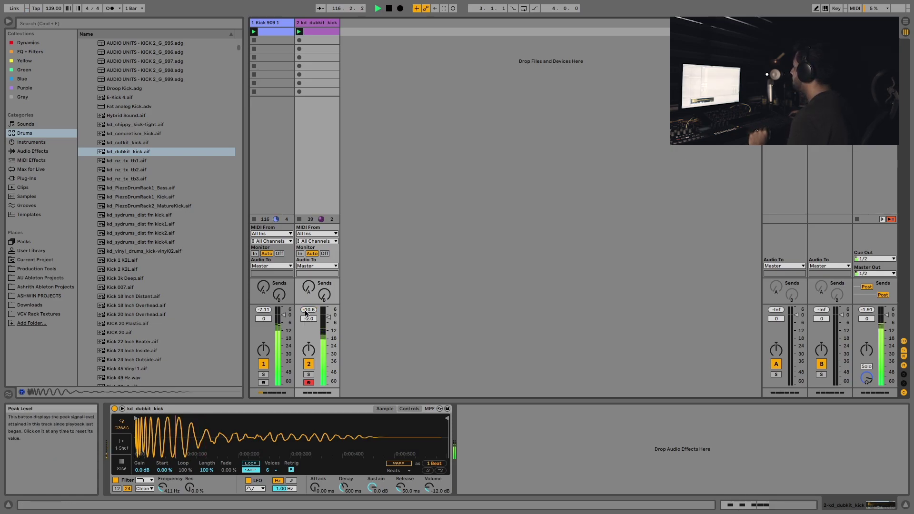
pyautogui.doubleClick(163, 487)
pyautogui.click(260, 26)
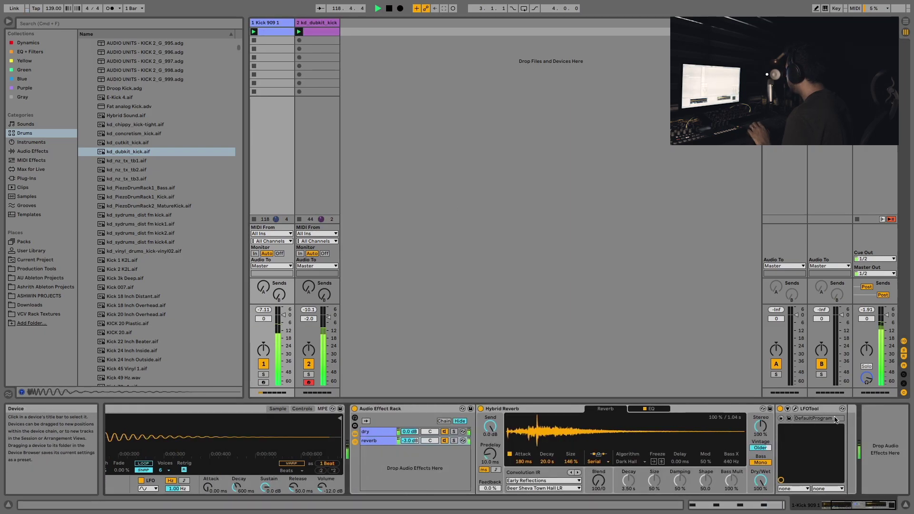
pyautogui.click(316, 56)
# Step: Add an Auto Filter after LFOTool on the dubkit track and set its low-pass cutoff to 424 Hz
pyautogui.click(55, 152)
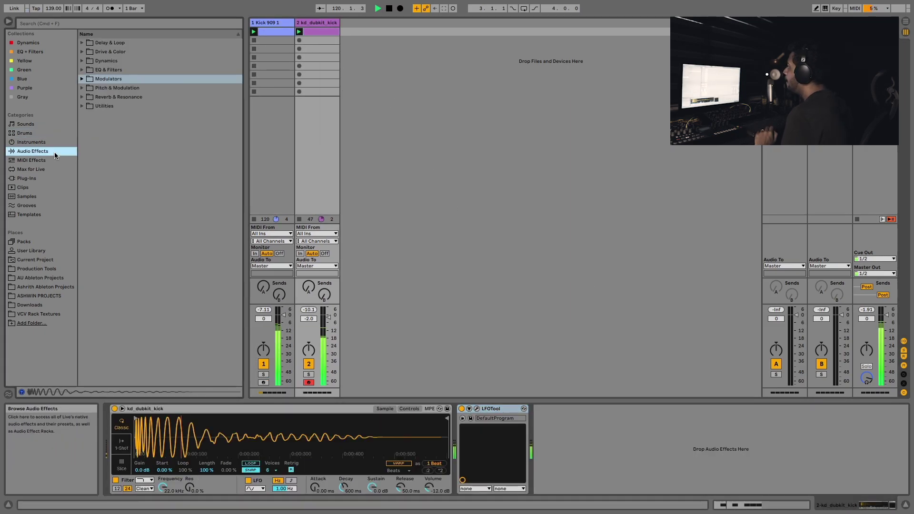
pyautogui.click(116, 52)
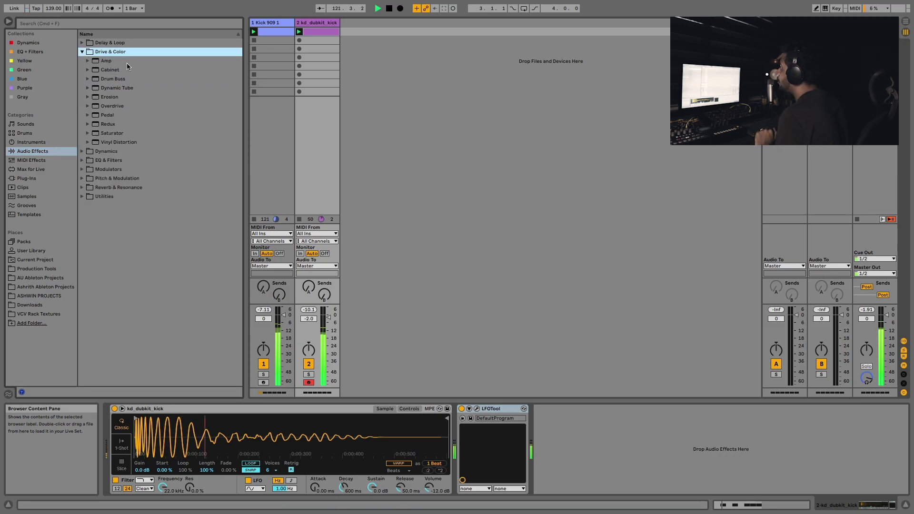
pyautogui.click(116, 157)
pyautogui.press('Down')
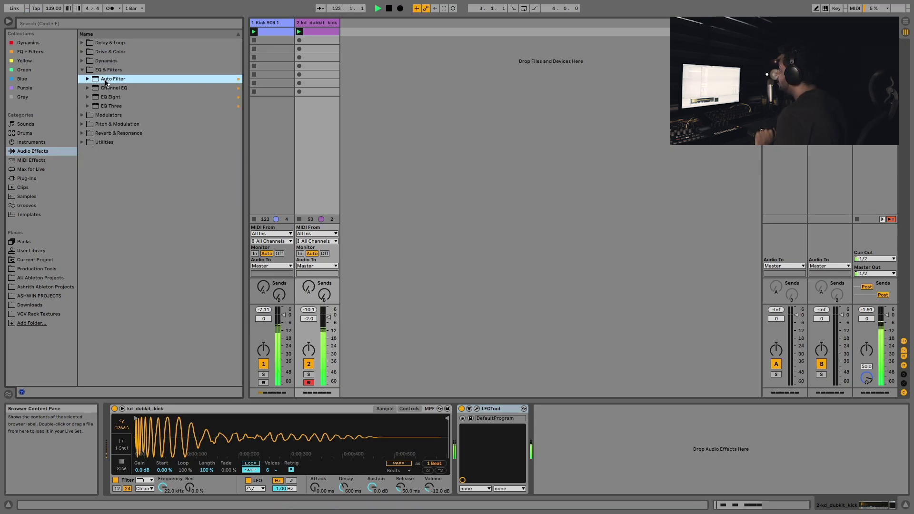
pyautogui.press('Return')
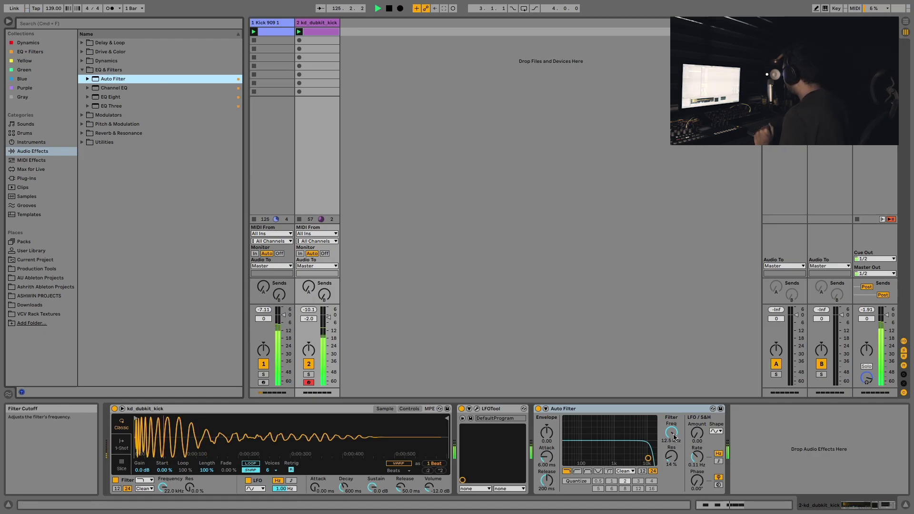
pyautogui.moveTo(671, 432)
pyautogui.mouseDown()
pyautogui.moveTo(670, 489)
pyautogui.moveTo(671, 432)
pyautogui.mouseUp()
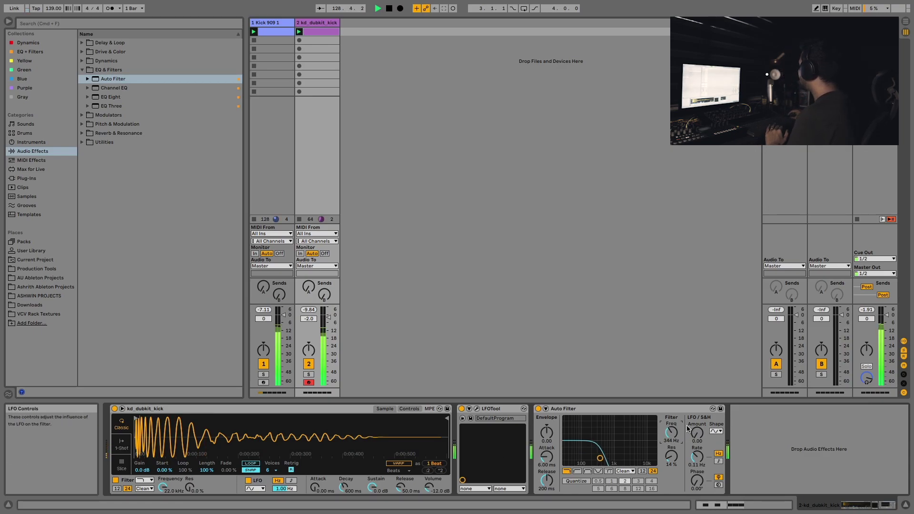
pyautogui.moveTo(671, 433); pyautogui.dragTo(671, 428)
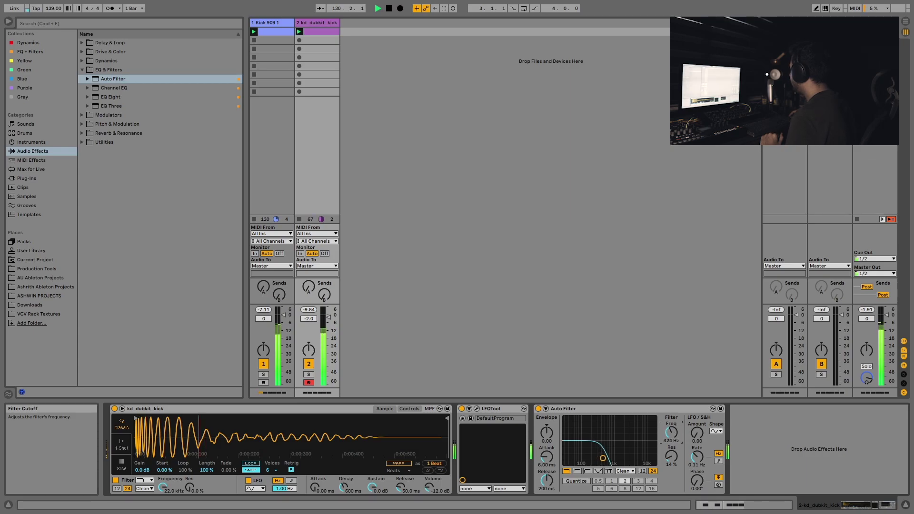
pyautogui.click(308, 309)
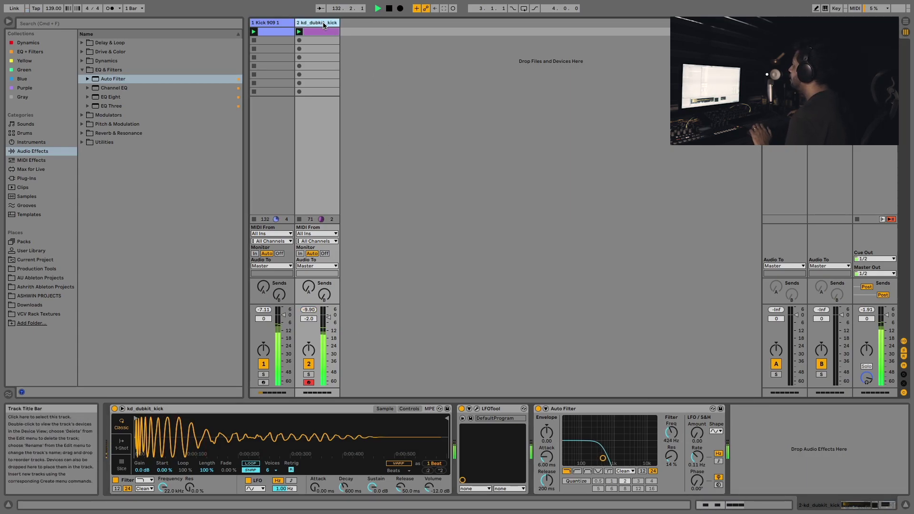
# Step: Group the two kick tracks and load the Mackity VST on the group, with its device parameters unfolded
pyautogui.press('super+g')
pyautogui.click(298, 35)
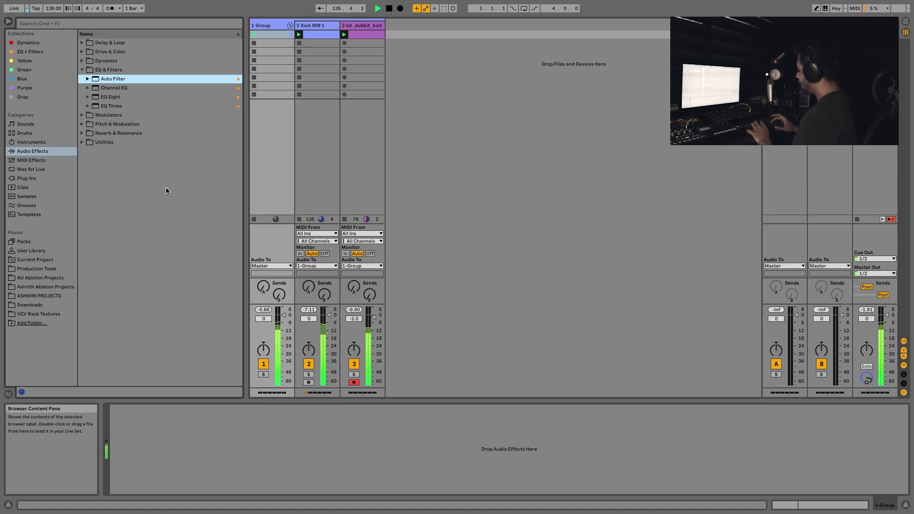
pyautogui.press('super+f')
pyautogui.write('macki')
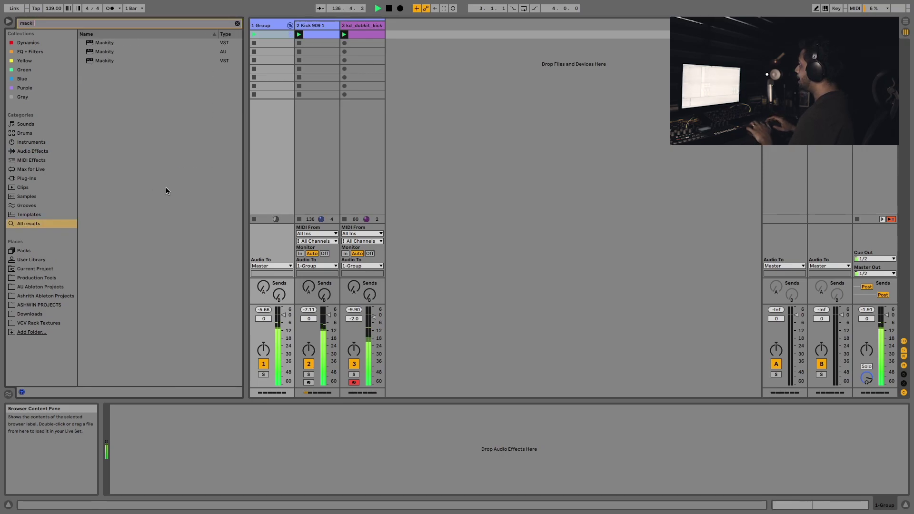
pyautogui.write('ty')
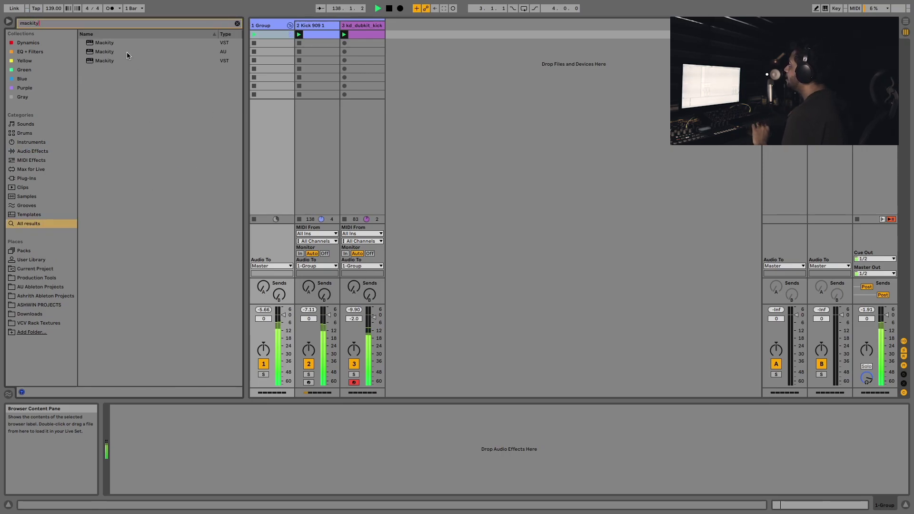
pyautogui.moveTo(101, 43); pyautogui.dragTo(278, 42)
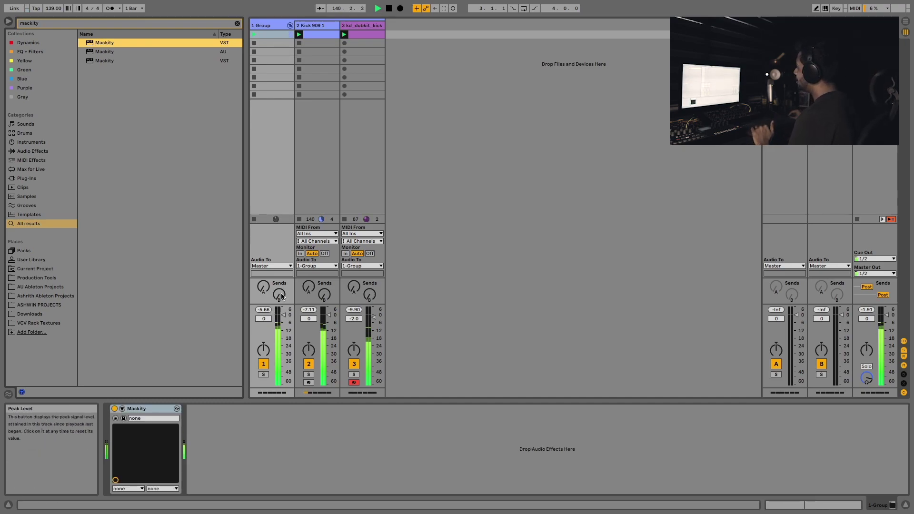
pyautogui.click(122, 409)
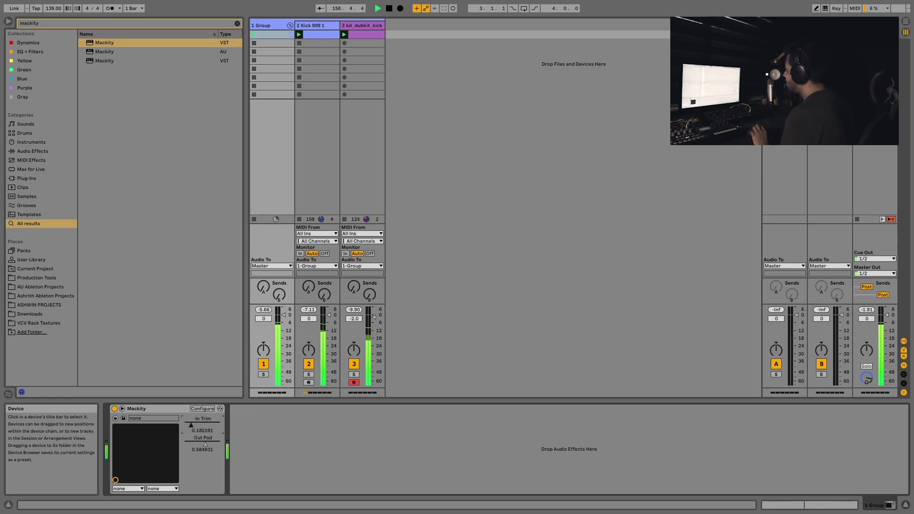
# Step: Set Mackity's In Trim to about 0.14 and compare the group's sound and peak level with the plug-in bypassed and active
pyautogui.moveTo(191, 425); pyautogui.dragTo(191, 425)
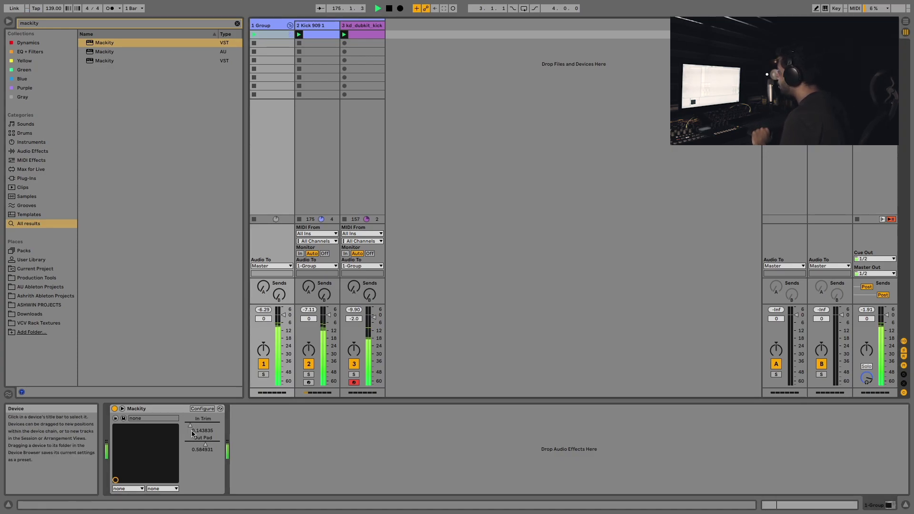
pyautogui.click(115, 408)
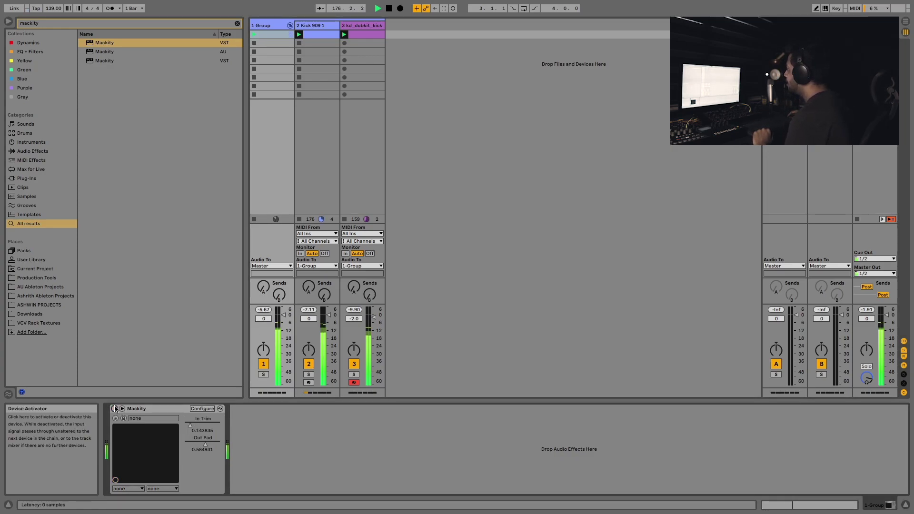
pyautogui.click(114, 409)
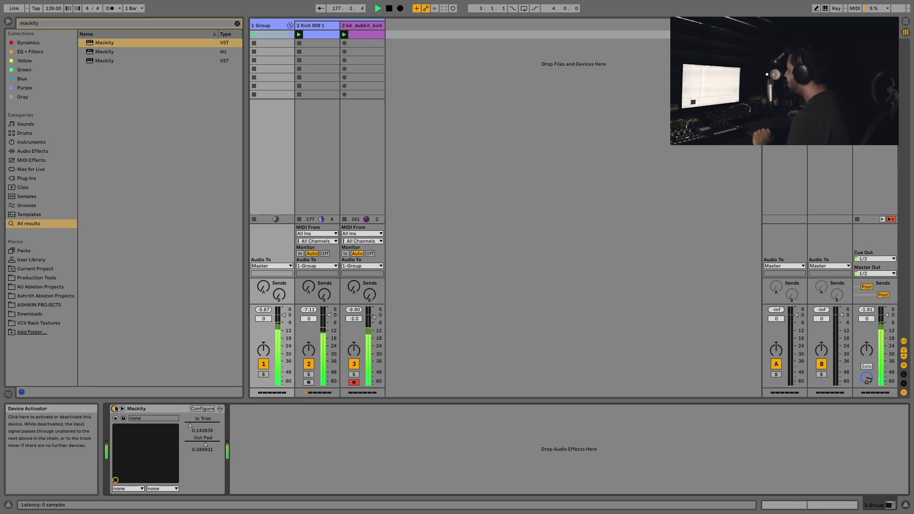
pyautogui.click(263, 310)
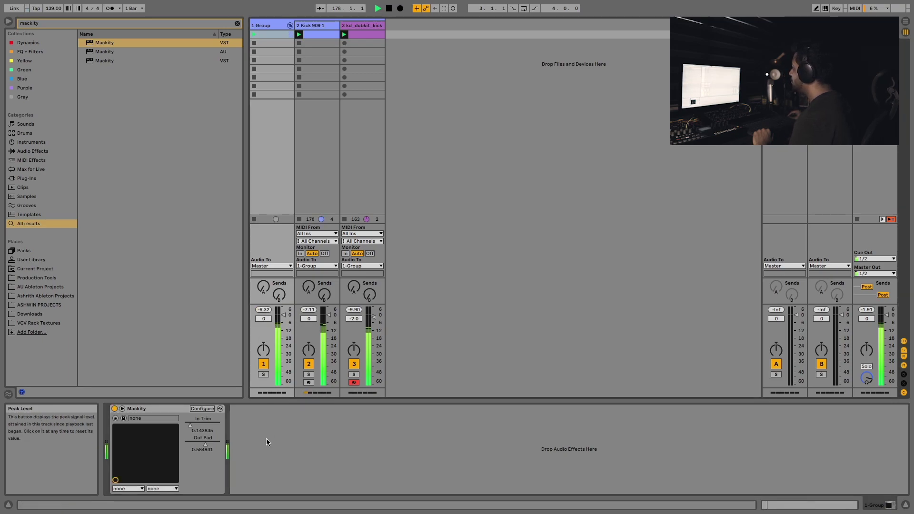
pyautogui.click(115, 408)
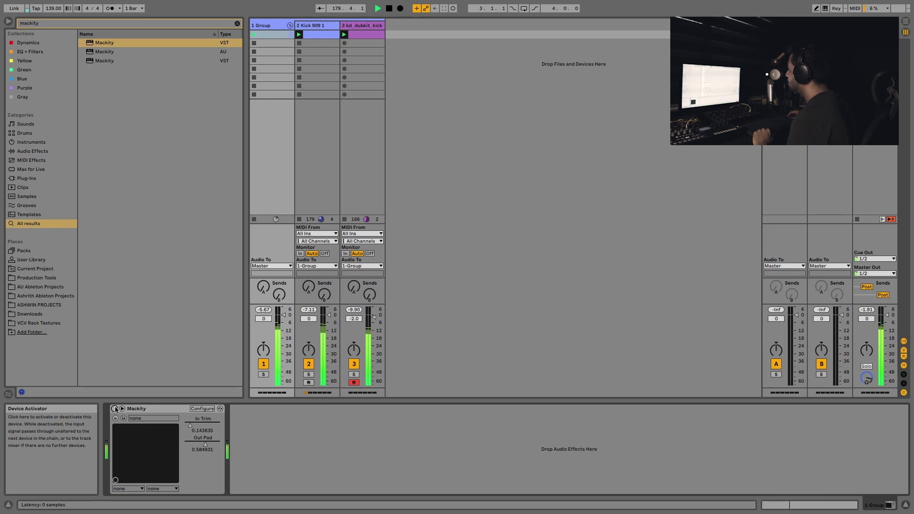
pyautogui.click(114, 409)
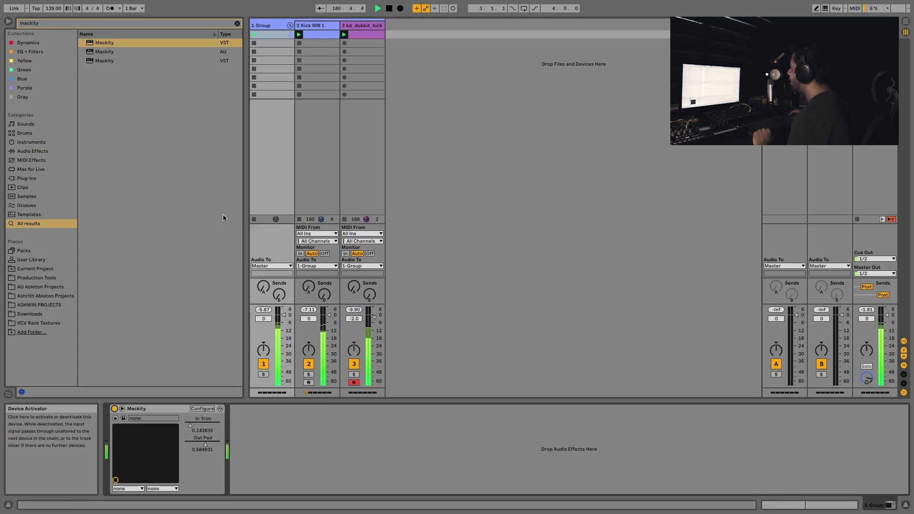
# Step: Group the Kick 909 1 sampler on the 909 track into an Instrument Rack and show the rack's chain list
pyautogui.click(372, 24)
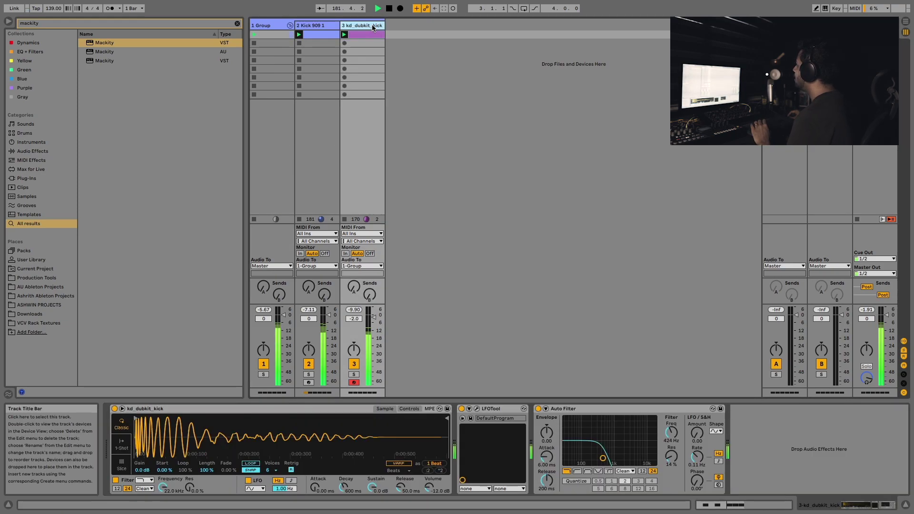
pyautogui.click(331, 28)
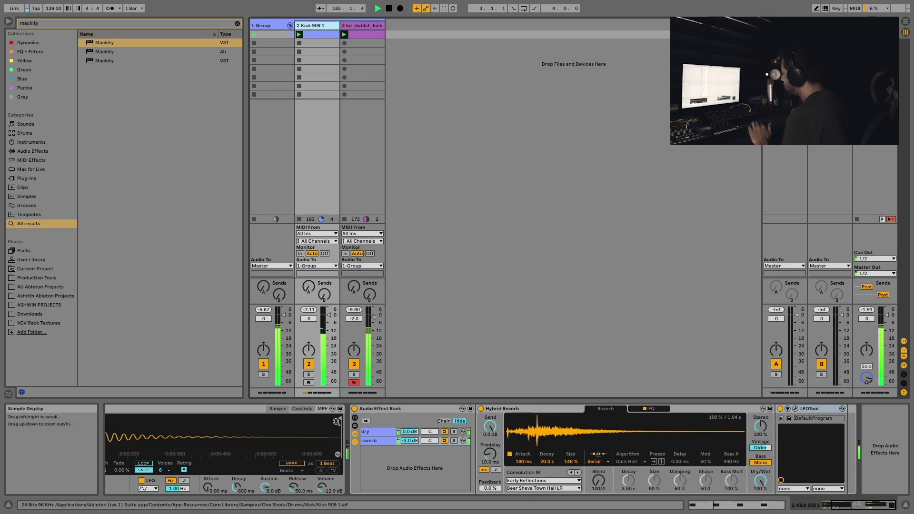
pyautogui.hscroll(-1, 331, 411)
pyautogui.hscroll(-5, 332, 413)
pyautogui.rightClick(328, 408)
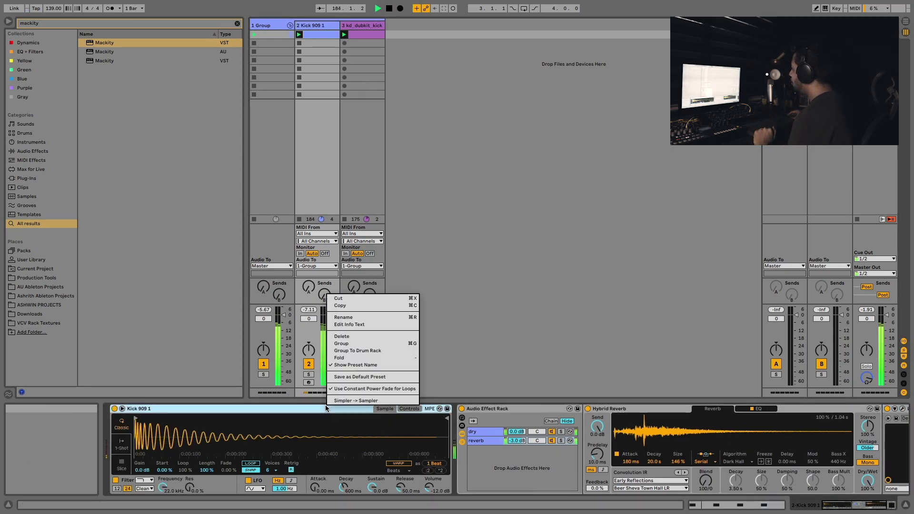
pyautogui.click(377, 345)
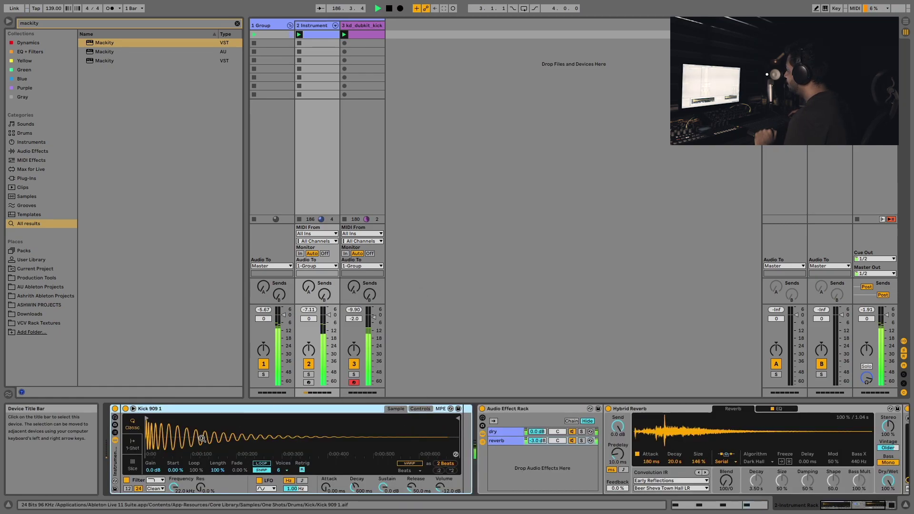
pyautogui.click(115, 433)
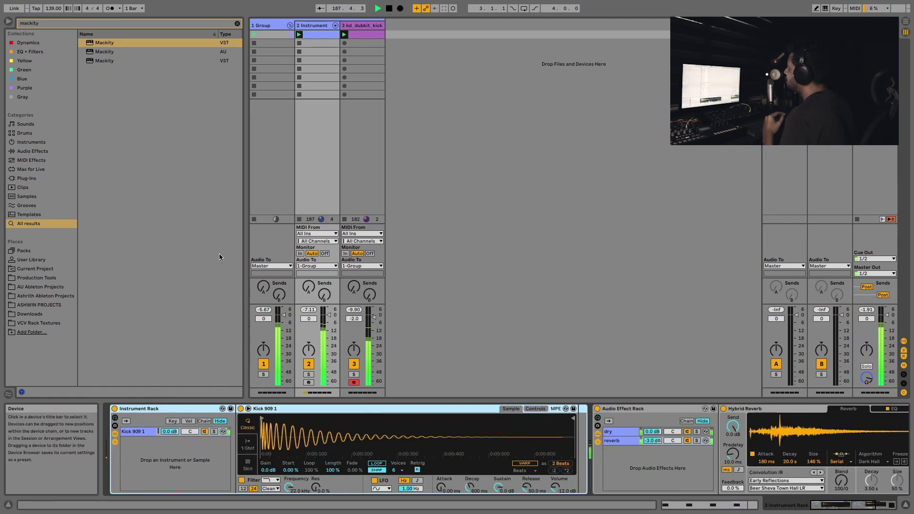
# Step: Search the drum samples for "click" and add Kick Ring Click Fenk.wav as a second chain in the Instrument Rack
pyautogui.click(236, 25)
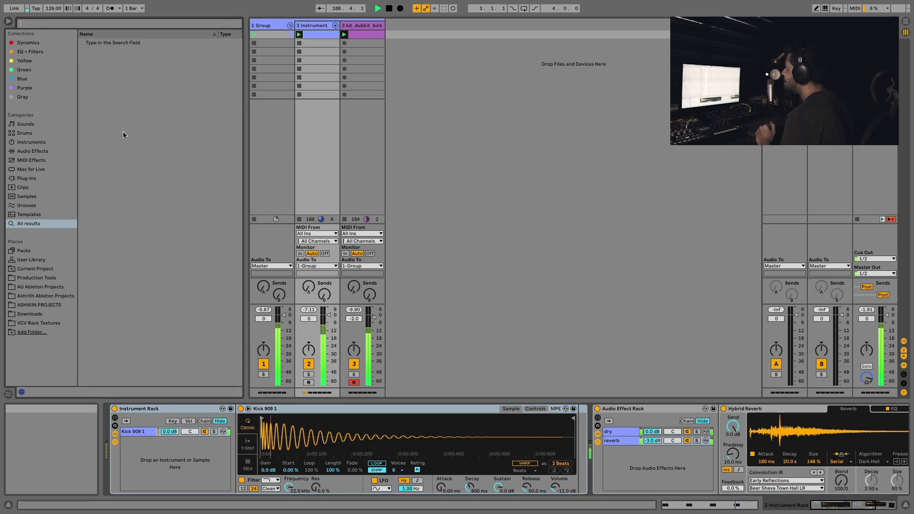
pyautogui.click(55, 130)
pyautogui.click(152, 171)
pyautogui.click(172, 180)
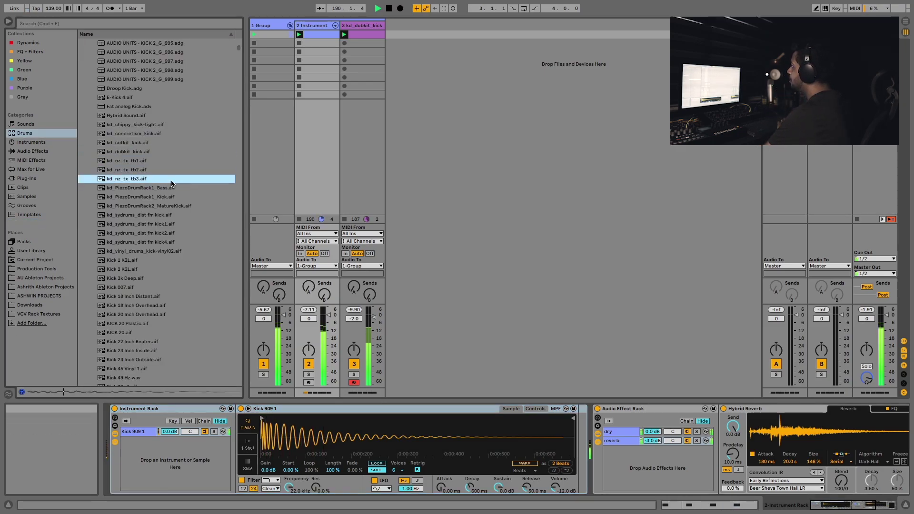
pyautogui.press('Down')
pyautogui.scroll(-2, 171, 180)
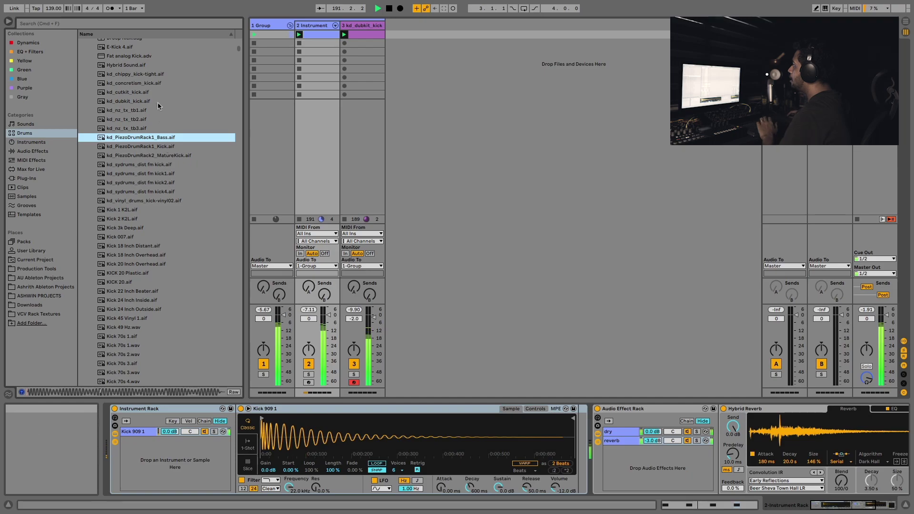
pyautogui.click(154, 26)
pyautogui.write('click')
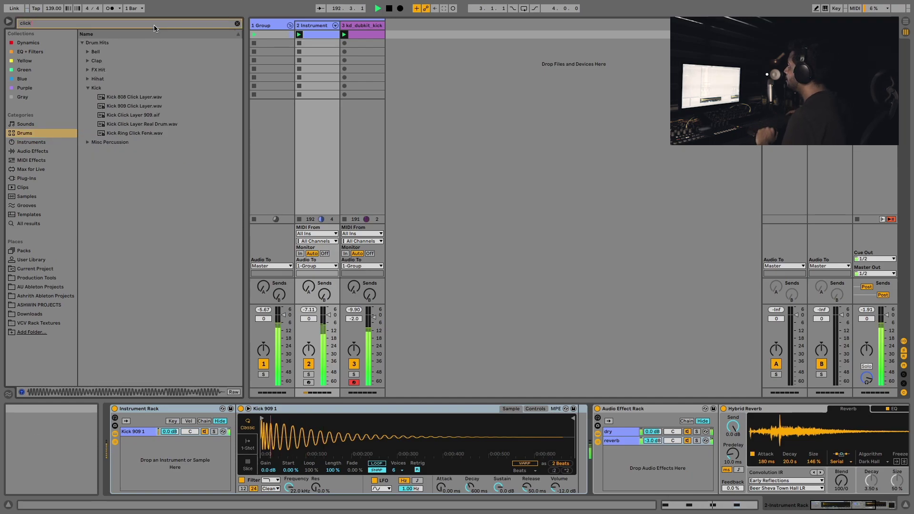
pyautogui.press('Down')
pyautogui.press('Down')
pyautogui.press('Down')
pyautogui.press('Down')
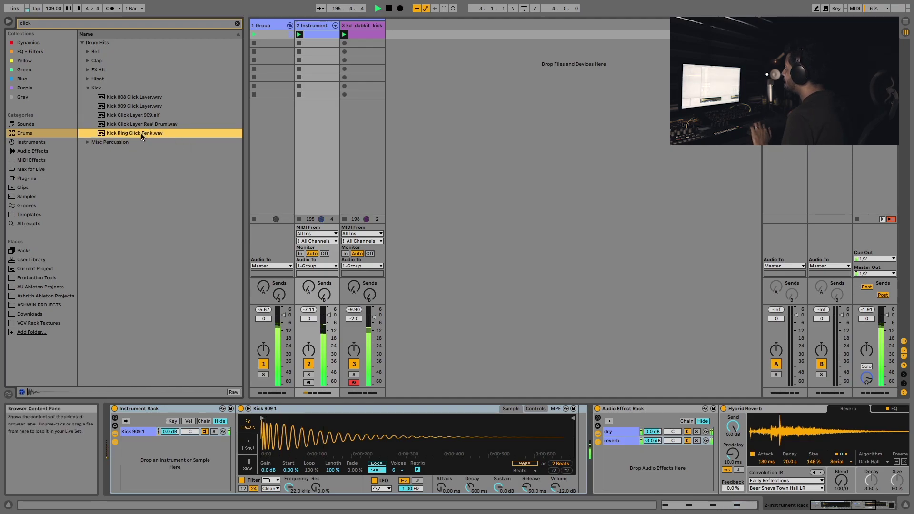
pyautogui.moveTo(142, 136); pyautogui.dragTo(176, 438)
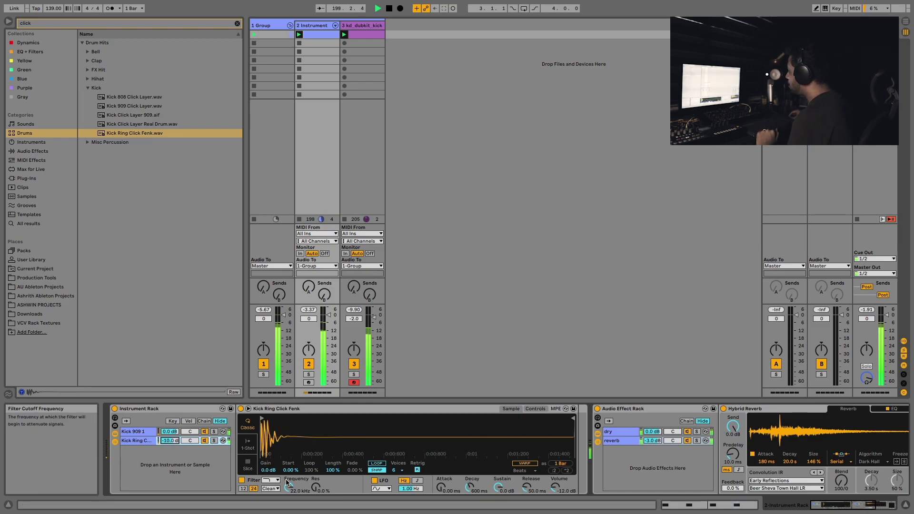
# Step: High-pass the Kick Ring Click Fenk layer at 951 Hz and lower its chain volume to -15.0 dB
pyautogui.click(271, 480)
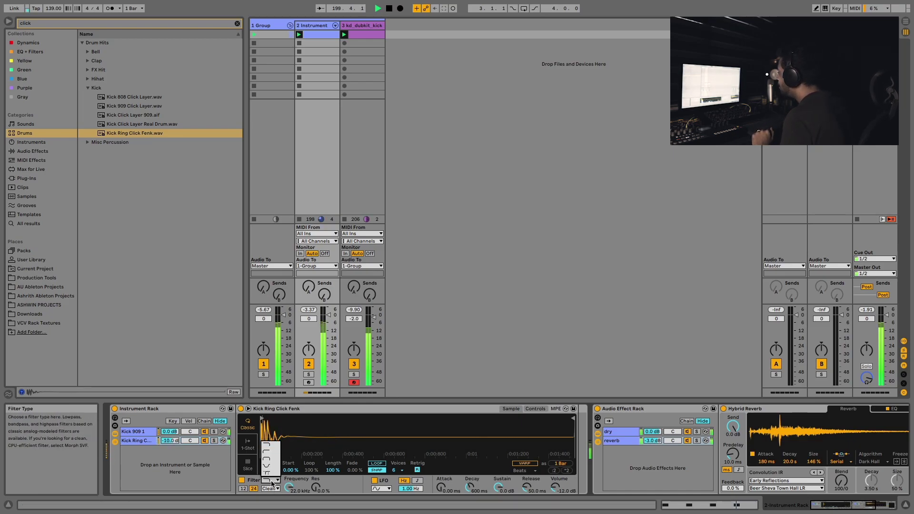
pyautogui.click(274, 454)
pyautogui.moveTo(288, 488); pyautogui.dragTo(289, 509)
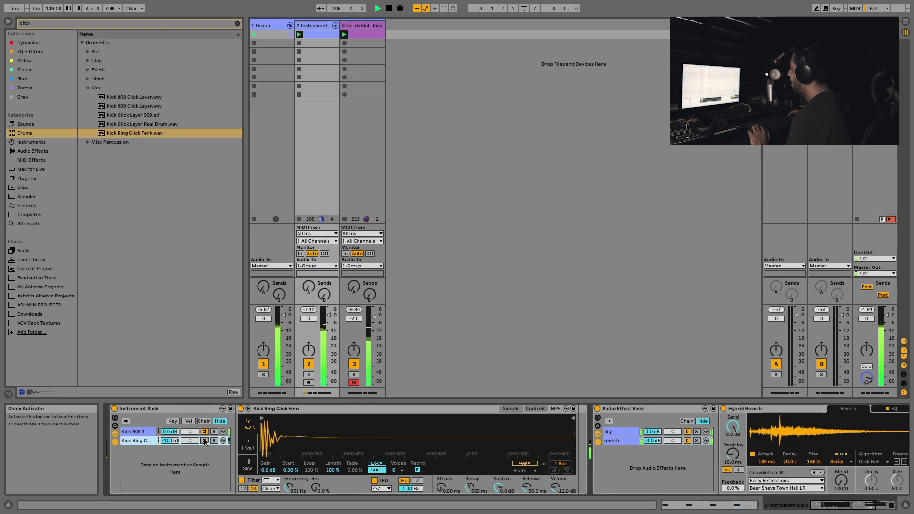
pyautogui.moveTo(170, 441); pyautogui.dragTo(170, 459)
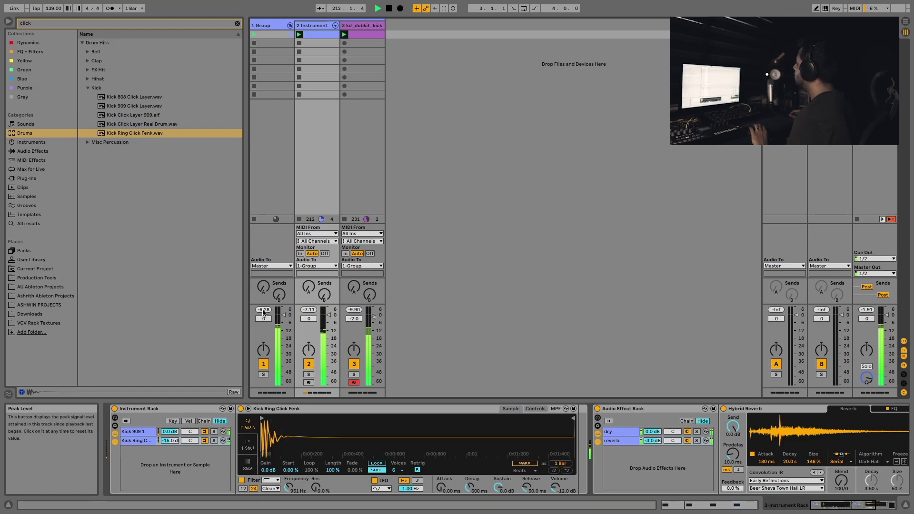
# Step: Insert a new MIDI track after the dubkit kick track
pyautogui.click(366, 26)
pyautogui.hotkey('ctrl', 'shift', 't')
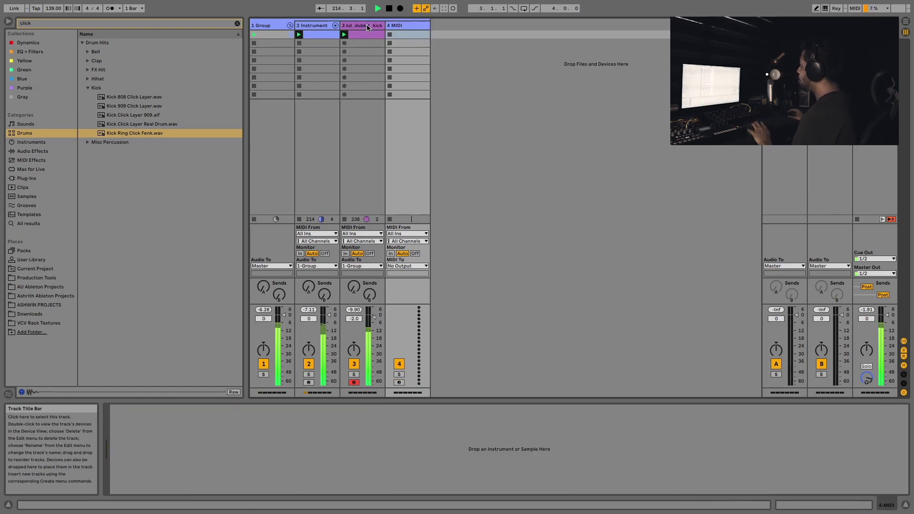
# Step: Search the whole browser for "atmos", then replace the search with "crackle"
pyautogui.hotkey('ctrl', 'f')
pyautogui.write('atmos')
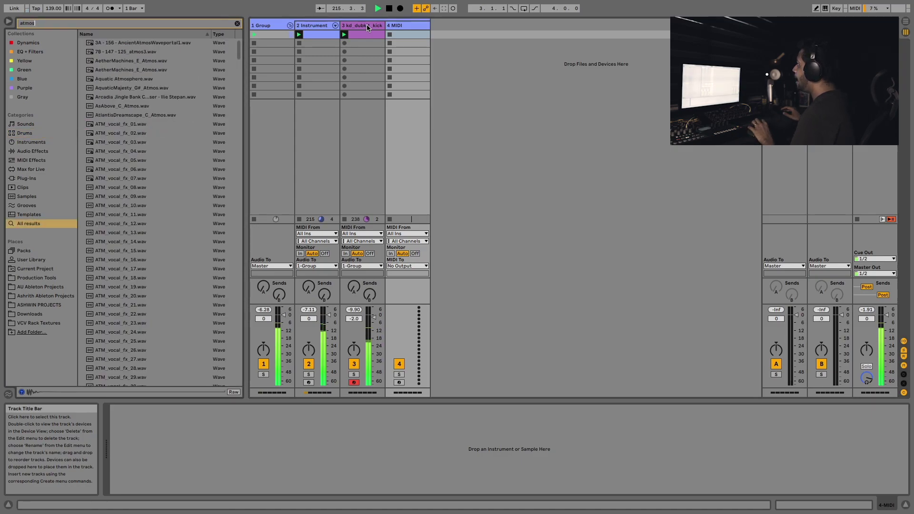
pyautogui.write('cr')
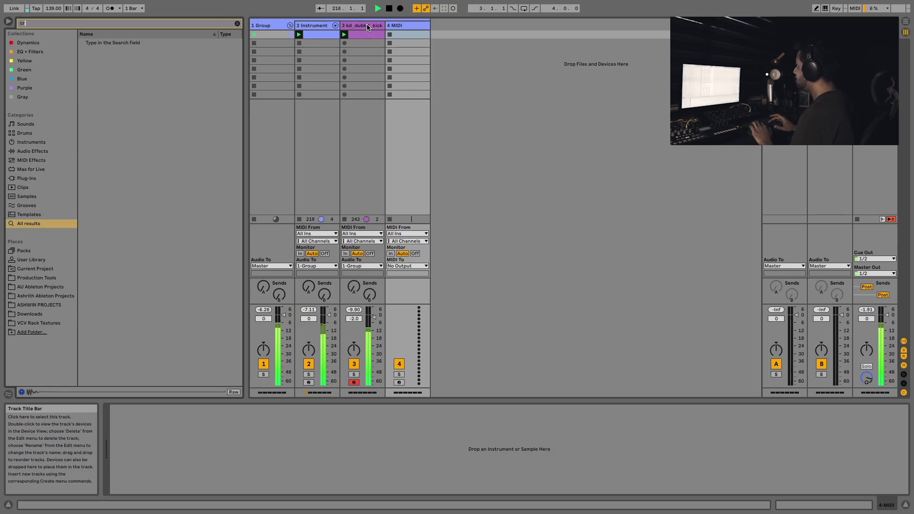
pyautogui.write('ckaleack')
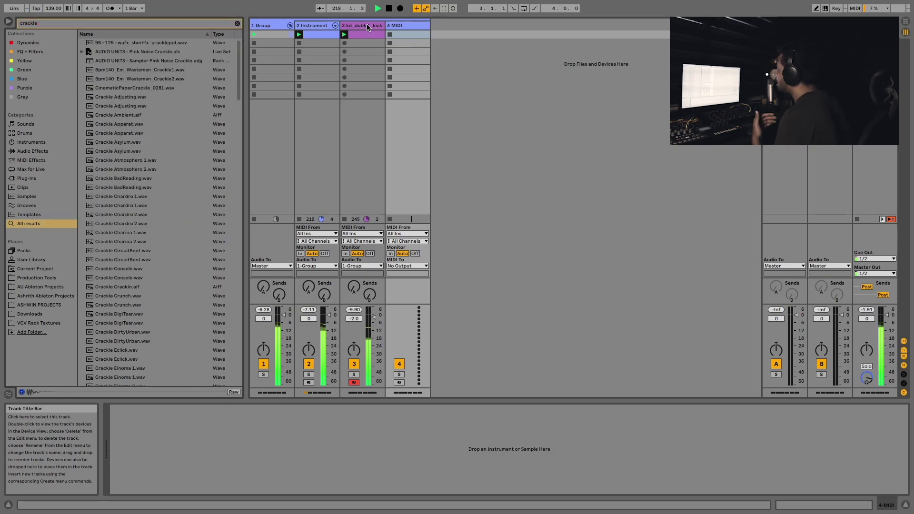
pyautogui.write('le')
# Step: Audition several crackle samples from the search results, including Crackle Crackin.aif, Crackle Einoma 1.wav and Crackle Funkstorung B.wav
pyautogui.scroll(-1, 159, 172)
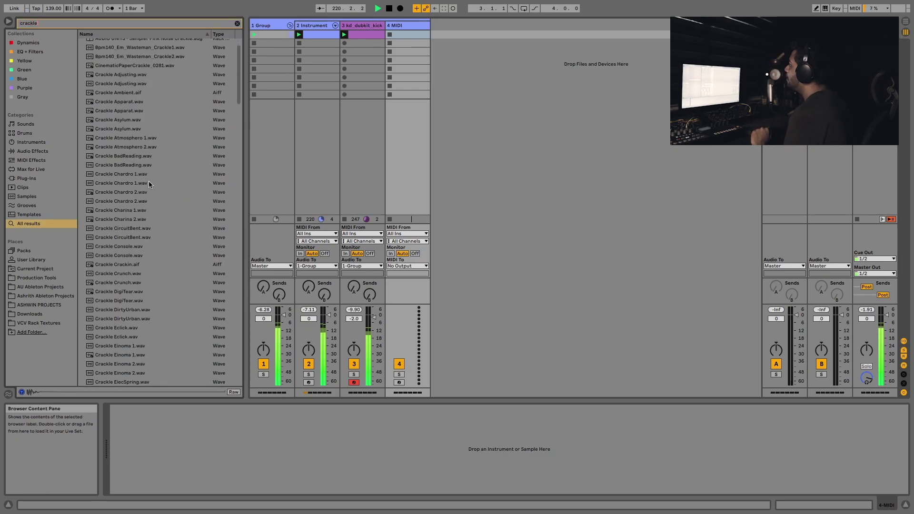
pyautogui.click(148, 182)
pyautogui.click(155, 210)
pyautogui.scroll(-2, 156, 204)
pyautogui.click(166, 245)
pyautogui.scroll(-8, 157, 224)
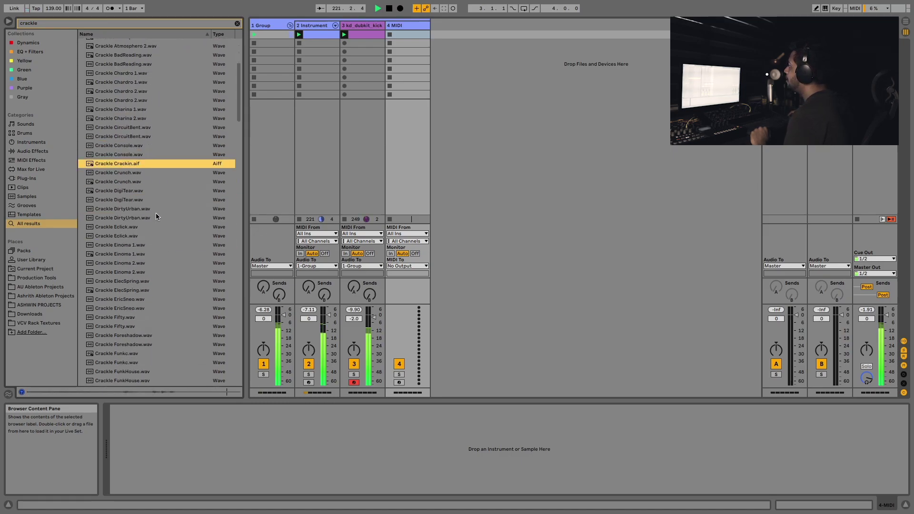
pyautogui.scroll(-3, 151, 191)
pyautogui.click(152, 224)
pyautogui.scroll(-9, 150, 219)
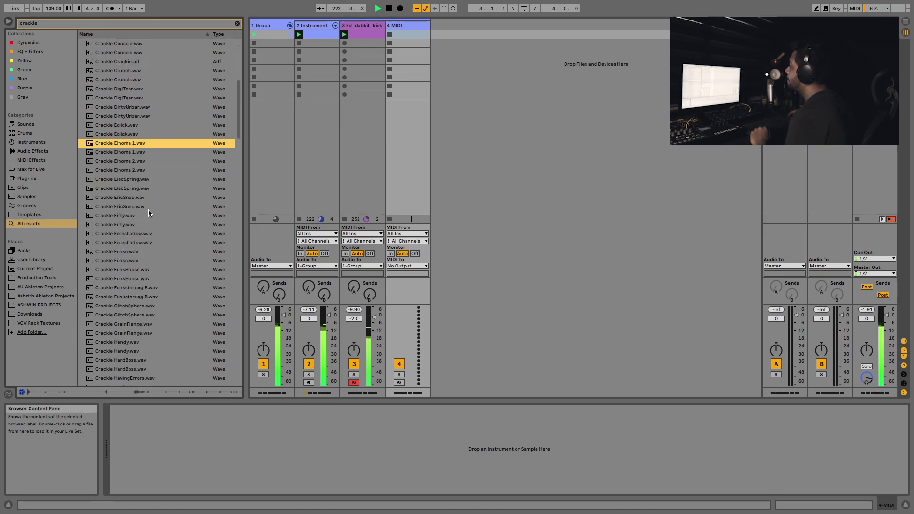
pyautogui.click(146, 188)
pyautogui.scroll(-8, 148, 200)
pyautogui.click(153, 230)
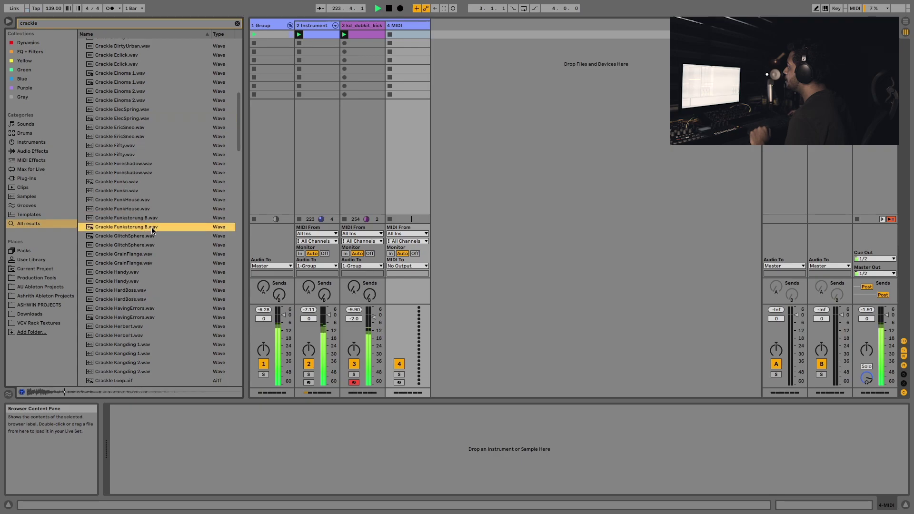
pyautogui.scroll(-4, 153, 224)
# Step: Lower the preview volume to about -33 dB and audition further crackle samples up to Crackle Sophist.wav
pyautogui.moveTo(864, 378); pyautogui.dragTo(864, 395)
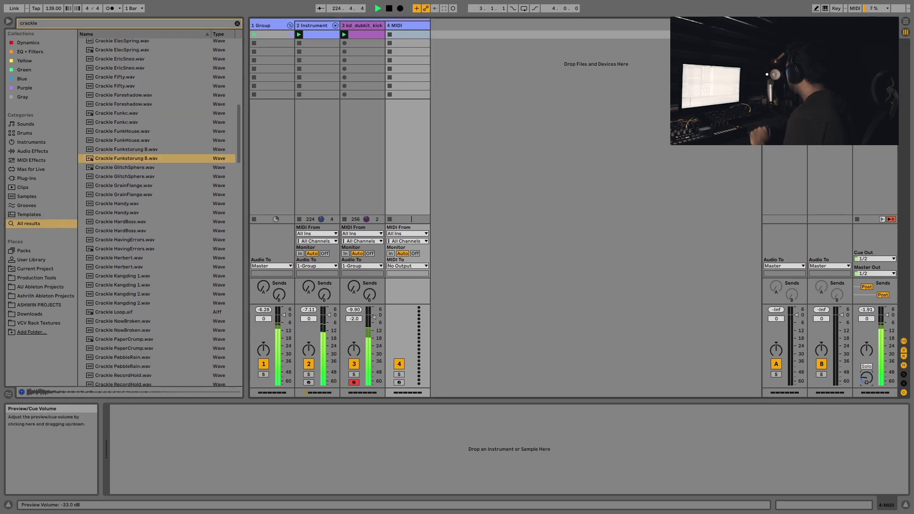
pyautogui.scroll(-15, 185, 246)
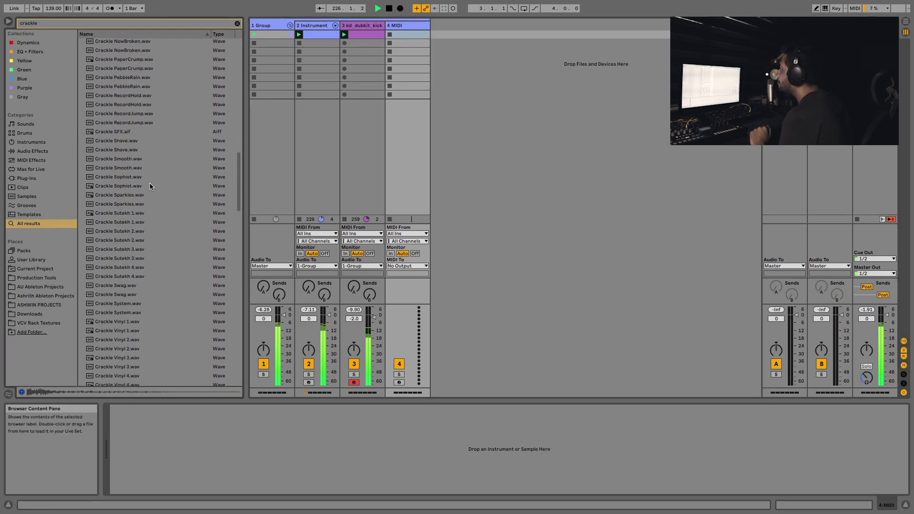
pyautogui.click(164, 114)
pyautogui.click(172, 176)
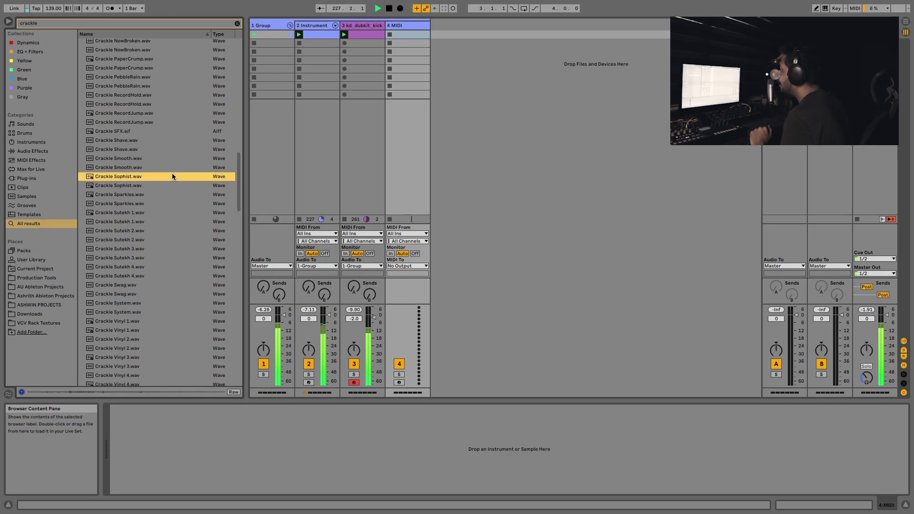
pyautogui.scroll(-3, 175, 195)
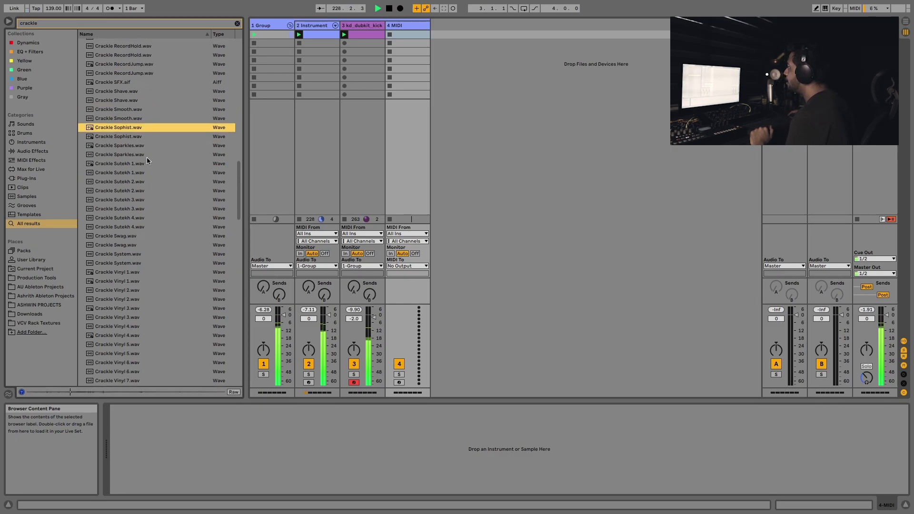
# Step: Place Crackle Sophist.wav in the new track's first clip slot and play it with the track volume at -32.0 dB
pyautogui.moveTo(124, 128); pyautogui.dragTo(389, 35)
pyautogui.click(389, 35)
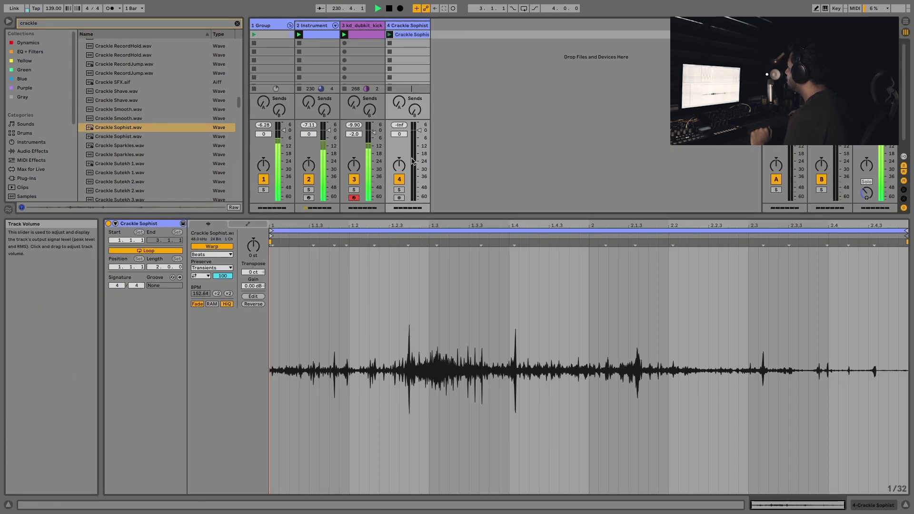
pyautogui.moveTo(419, 130); pyautogui.dragTo(419, 170)
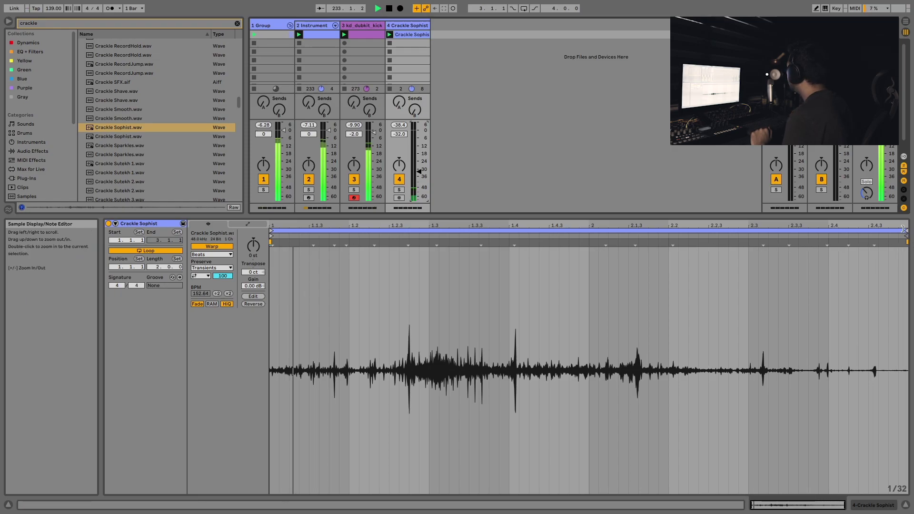
# Step: Shorten the Crackle Sophist clip's loop to 0.3.0 and lower its track volume to -40.0 dB
pyautogui.moveTo(906, 232)
pyautogui.mouseDown()
pyautogui.moveTo(880, 267)
pyautogui.moveTo(509, 304)
pyautogui.moveTo(507, 324)
pyautogui.mouseUp()
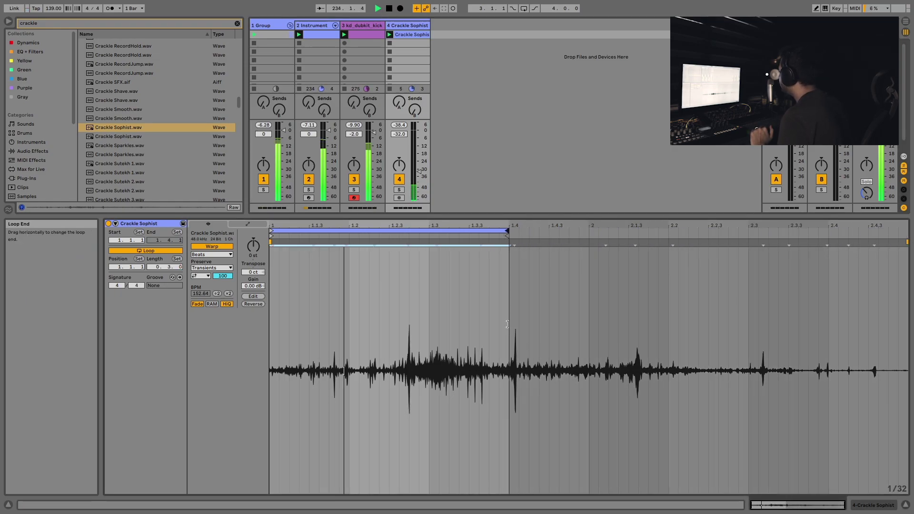
pyautogui.press('super+a')
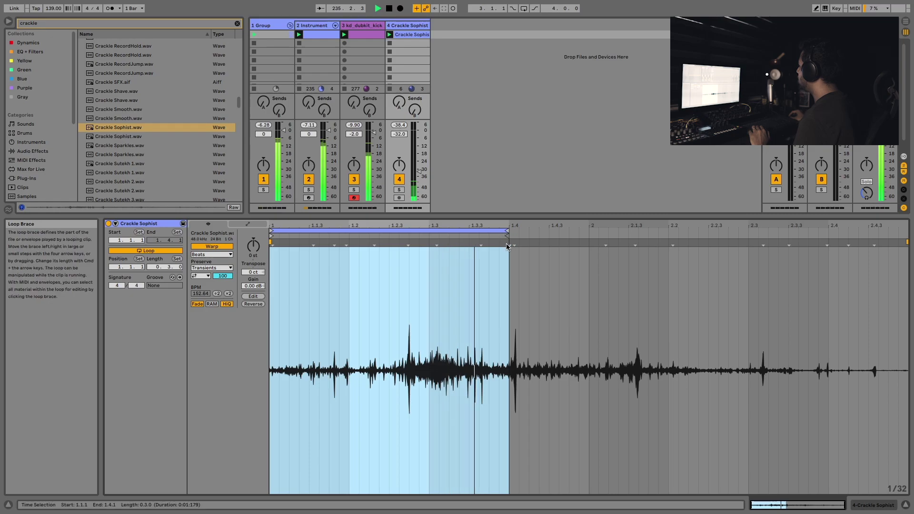
pyautogui.moveTo(419, 170); pyautogui.dragTo(419, 179)
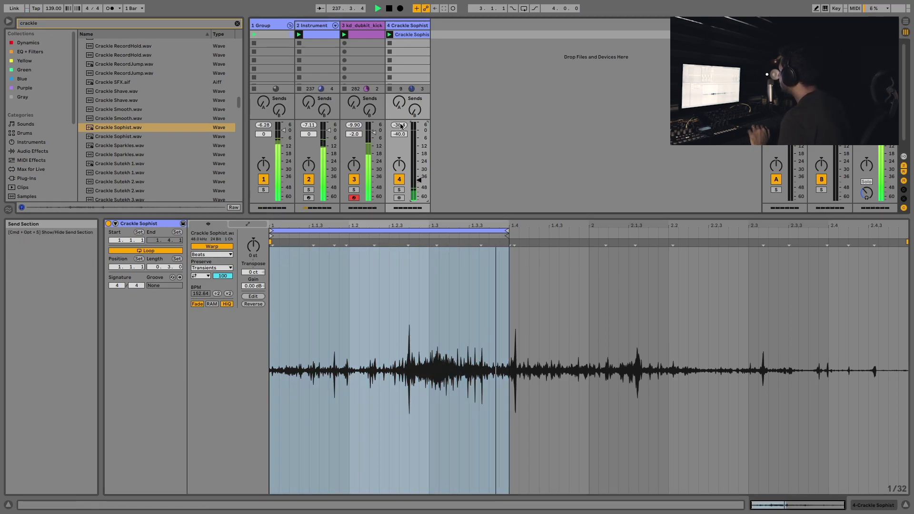
pyautogui.click(449, 295)
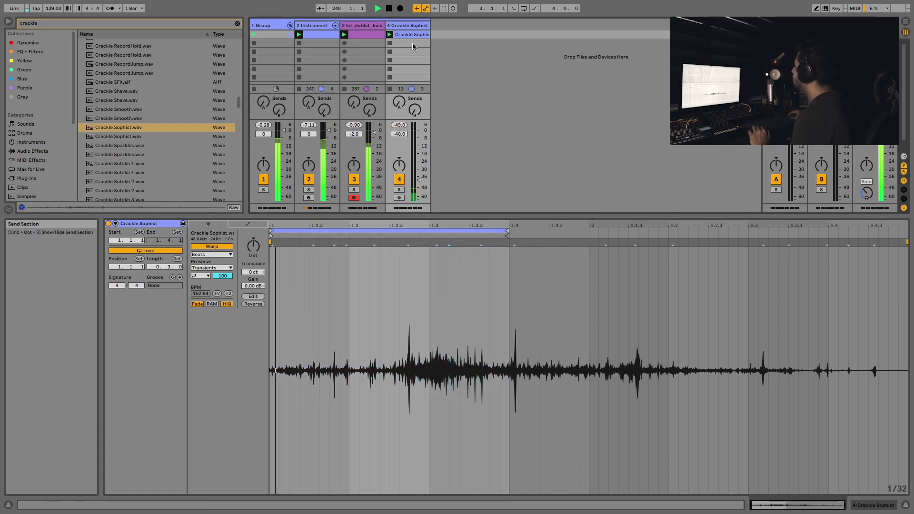
# Step: Clear the browser search and insert a new MIDI track after the Crackle Sophist track
pyautogui.click(416, 28)
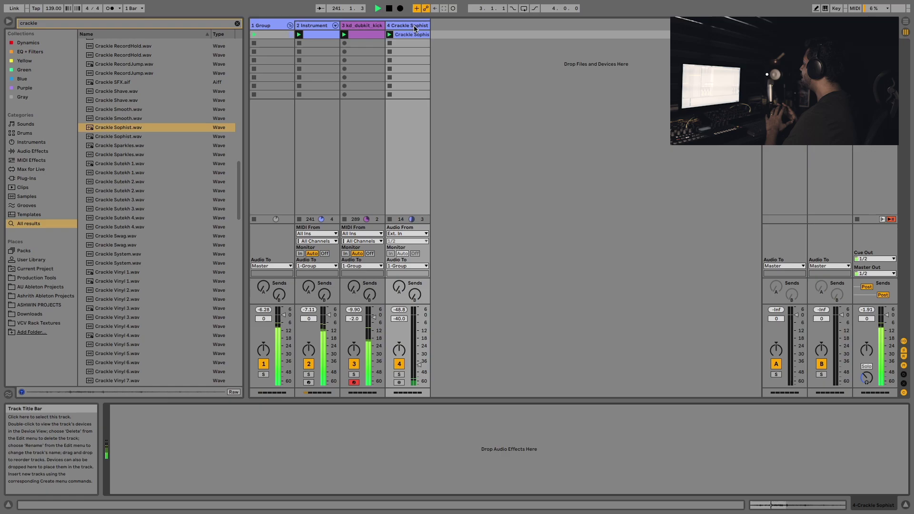
pyautogui.click(237, 23)
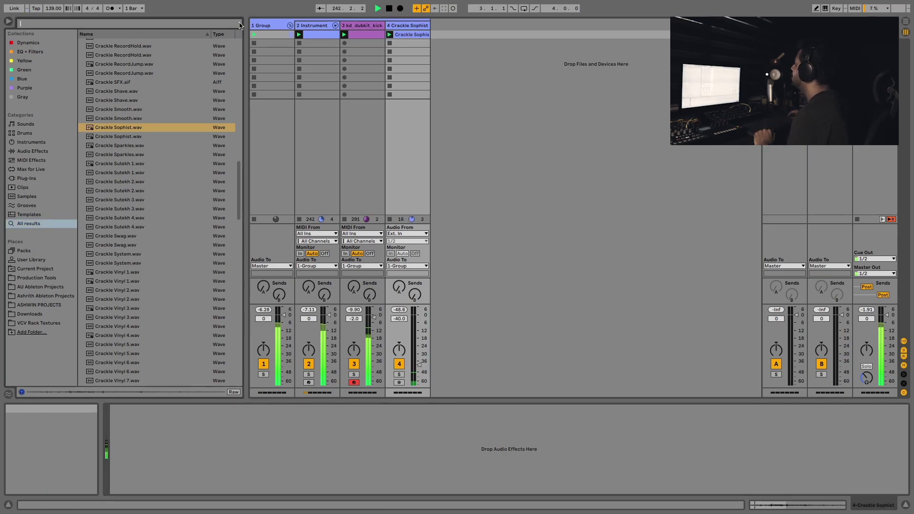
pyautogui.press('super+shift+t')
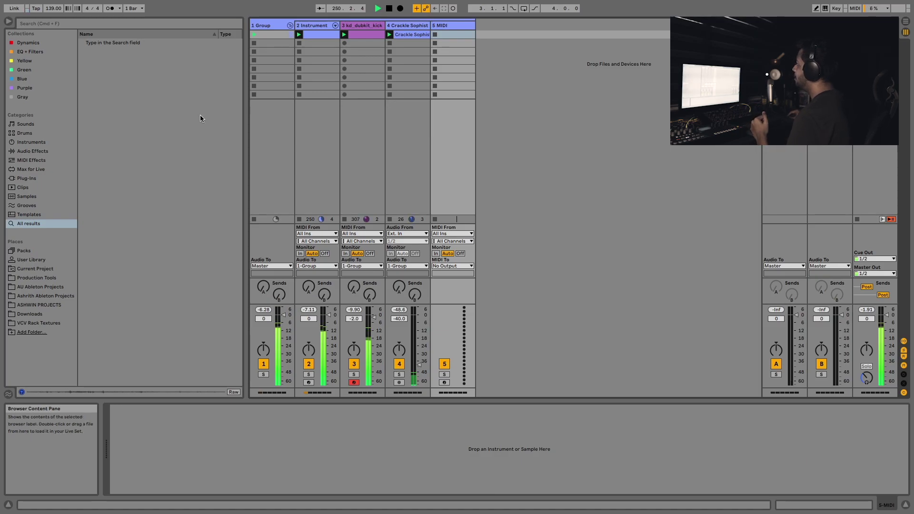
# Step: Browse the drum samples with the Hihat group expanded and filter them by "909"
pyautogui.click(44, 142)
pyautogui.click(41, 134)
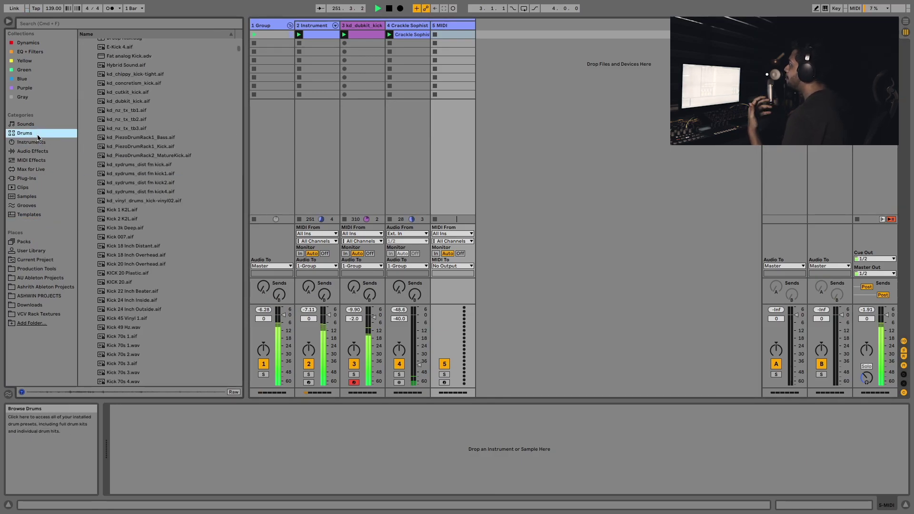
pyautogui.scroll(5, 135, 140)
pyautogui.click(123, 115)
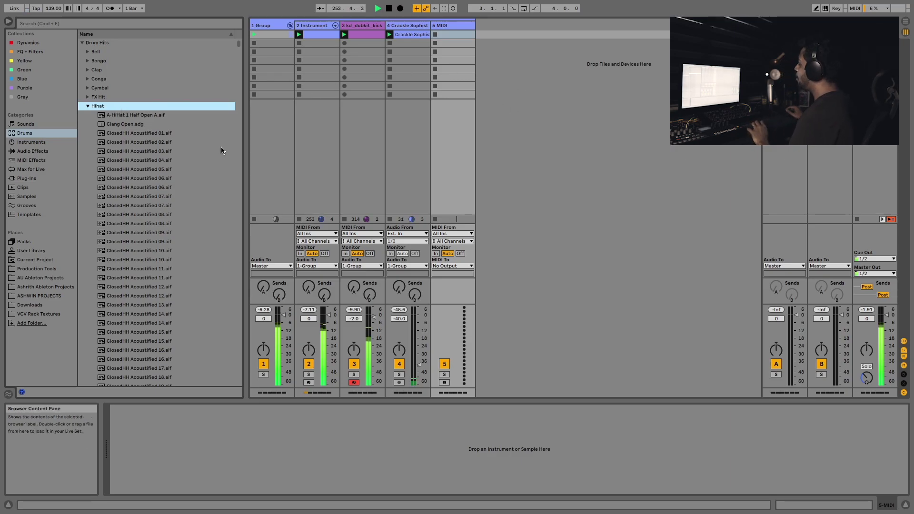
pyautogui.press('super+f')
pyautogui.write('90')
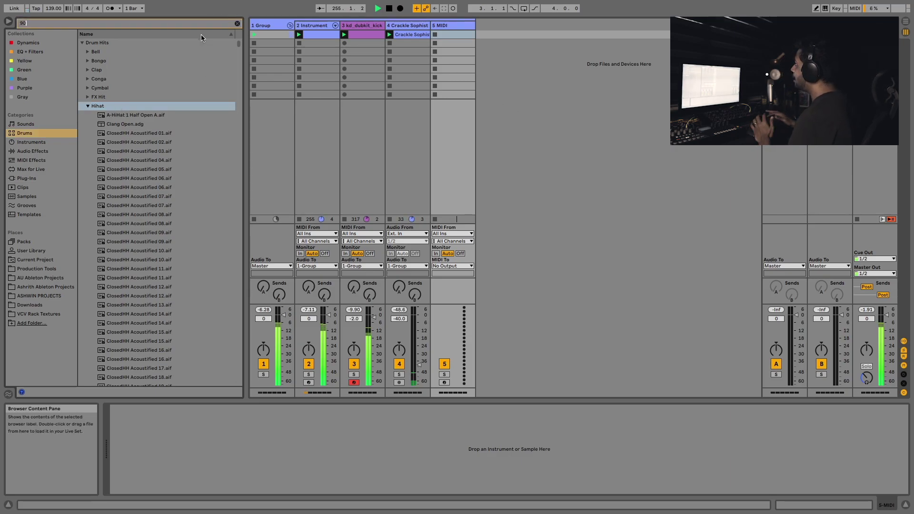
pyautogui.write('9')
# Step: Audition the 909 hi-hats, load Hihat 909 Closed.aif onto the new MIDI track and switch off its Snap option
pyautogui.click(144, 97)
pyautogui.click(164, 88)
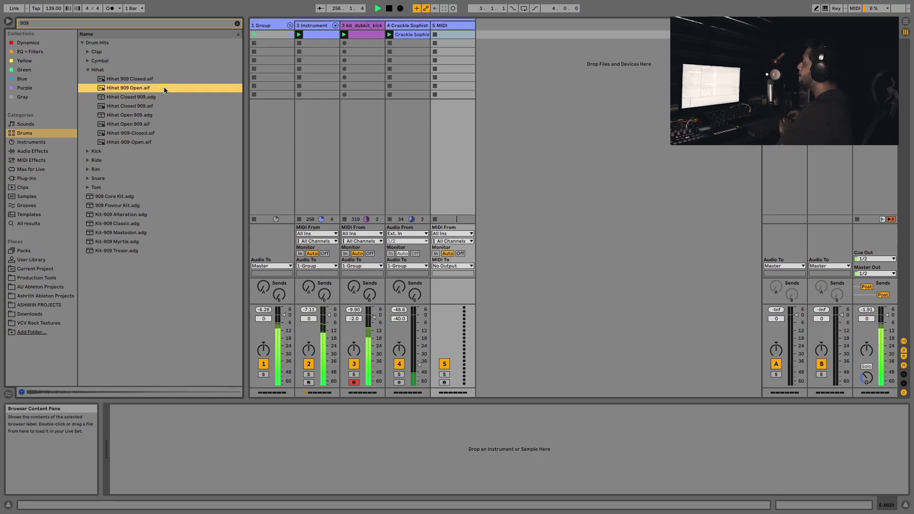
pyautogui.press('Up')
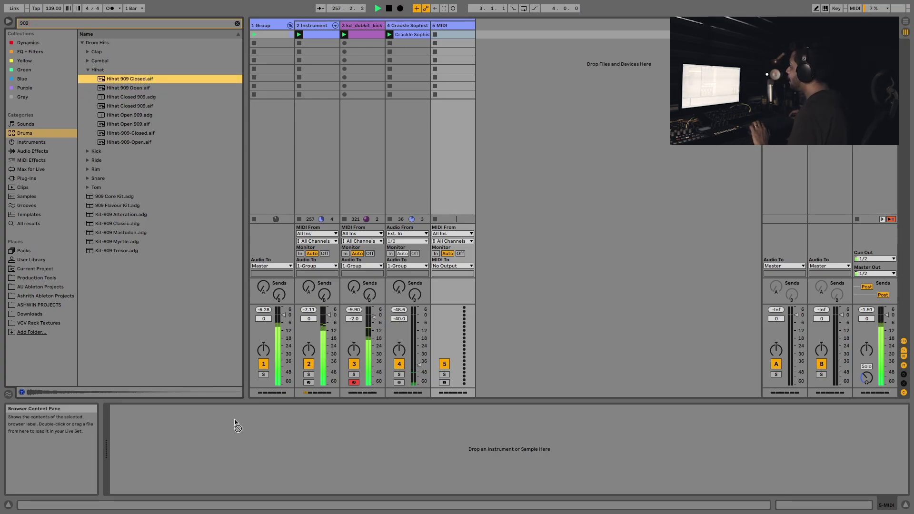
pyautogui.moveTo(235, 423); pyautogui.dragTo(243, 440)
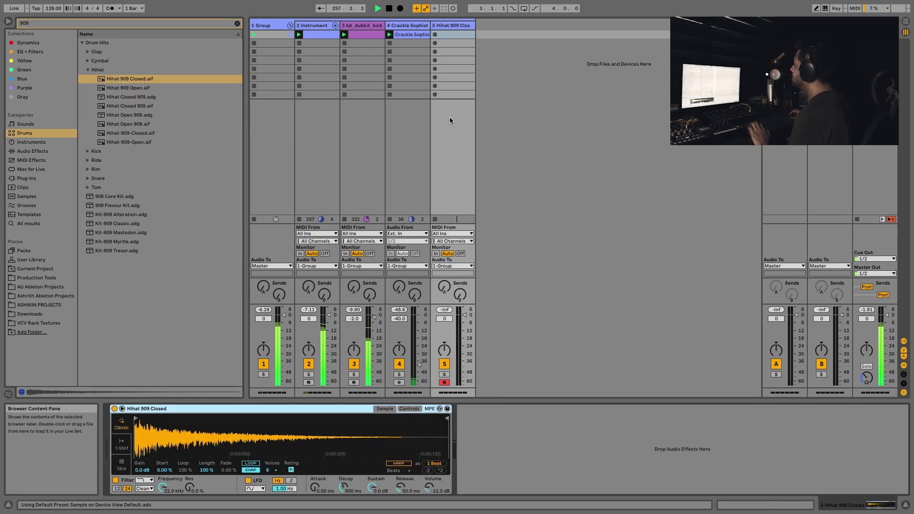
pyautogui.click(251, 470)
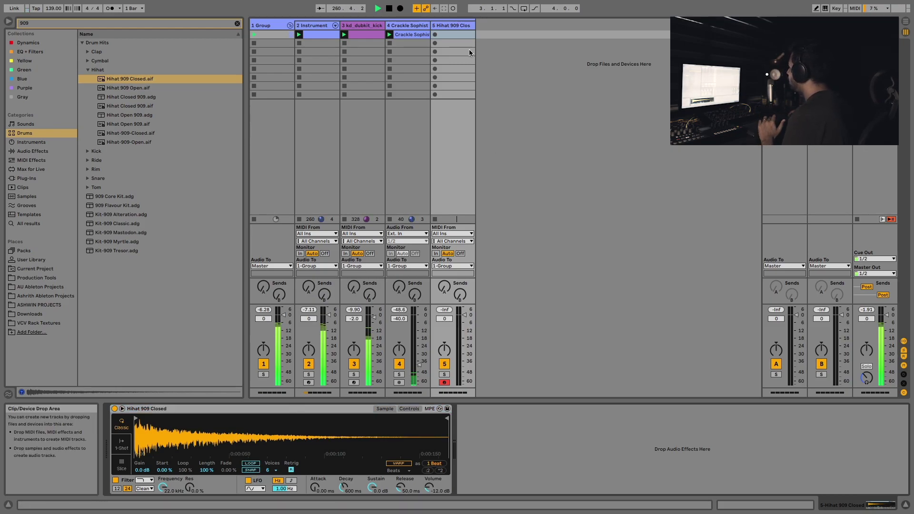
# Step: Create and launch a one-bar hi-hat clip with C3 notes at 1.1.1 (velocity 1) and 1.1.3 (velocity 78)
pyautogui.doubleClick(459, 34)
pyautogui.click(435, 34)
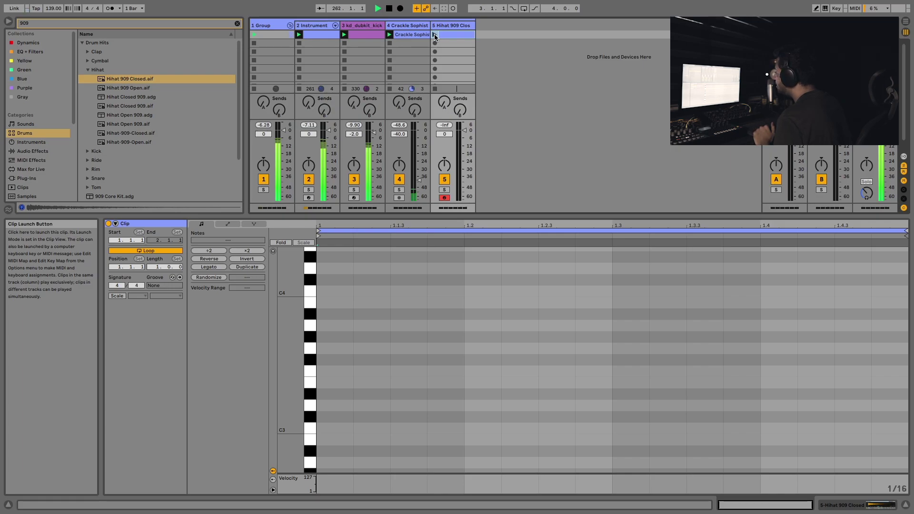
pyautogui.doubleClick(339, 428)
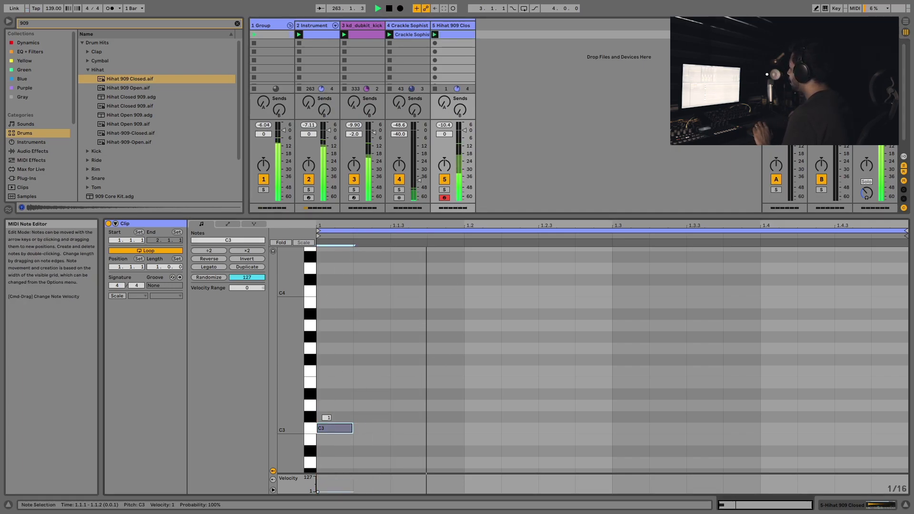
pyautogui.doubleClick(403, 428)
pyautogui.moveTo(403, 431); pyautogui.dragTo(395, 417)
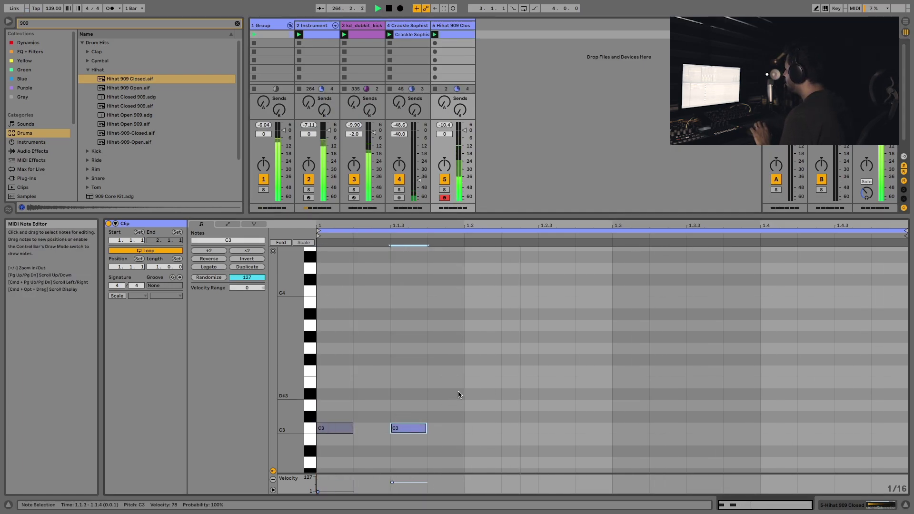
# Step: Duplicate the pair of C3 hi-hat notes three times to fill the bar with alternating eighth-note hits
pyautogui.moveTo(459, 392); pyautogui.dragTo(333, 430)
pyautogui.press('super+d')
pyautogui.press('super+d')
pyautogui.press('super+d')
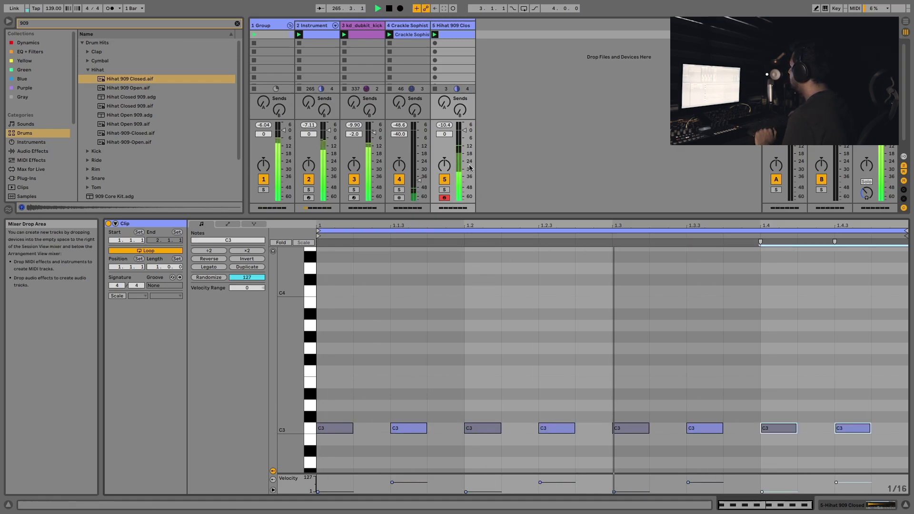
# Step: Lower the hi-hat track volume to -8.0 dB and set its sampler's decay to 414 ms and sustain to -inf dB
pyautogui.moveTo(464, 131); pyautogui.dragTo(442, 142)
pyautogui.doubleClick(438, 25)
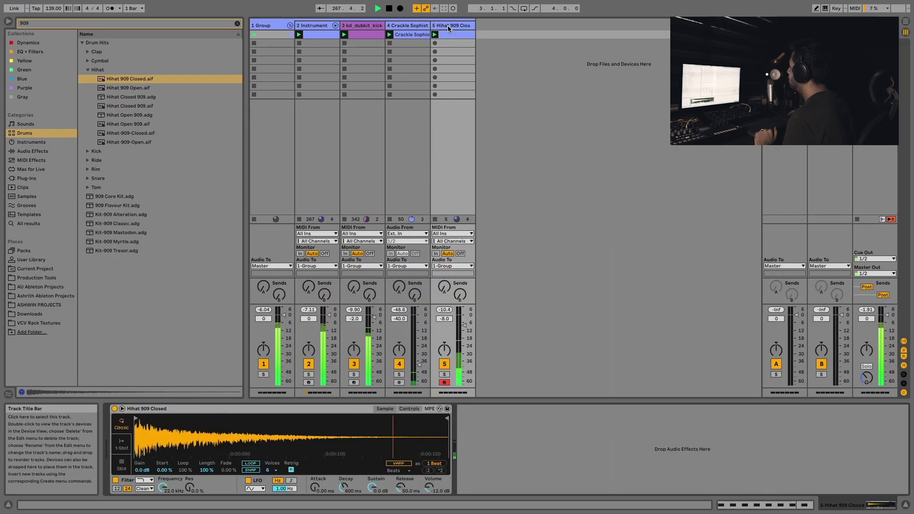
pyautogui.moveTo(371, 482); pyautogui.dragTo(371, 497)
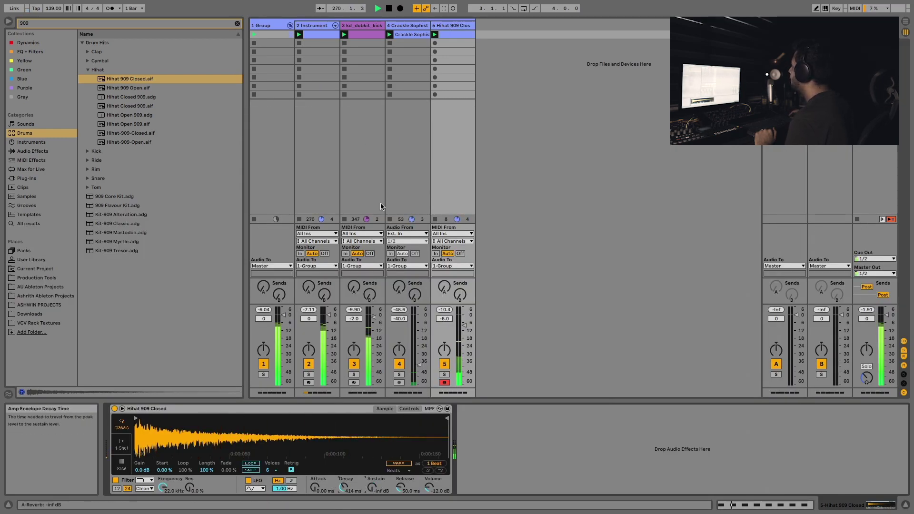
# Step: Set the sustain of the kd_dubkit_kick sampler to -inf dB
pyautogui.click(366, 26)
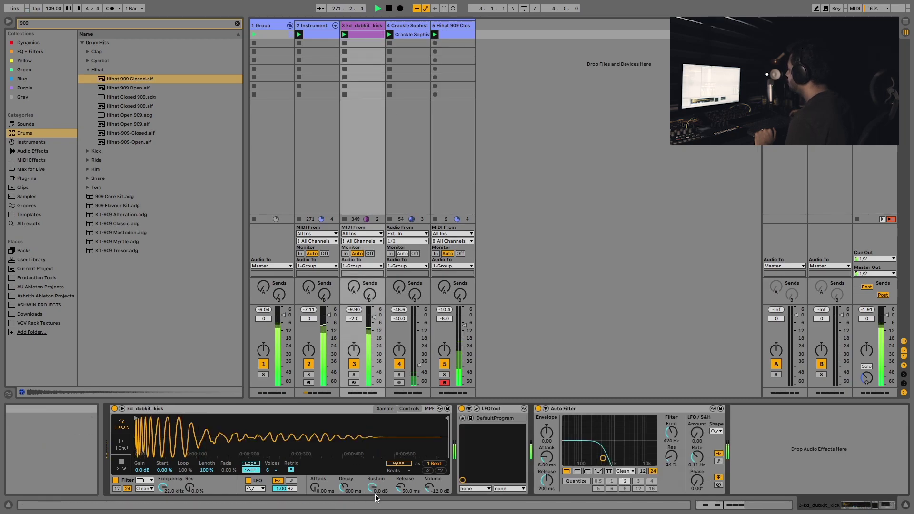
pyautogui.moveTo(372, 485); pyautogui.dragTo(372, 505)
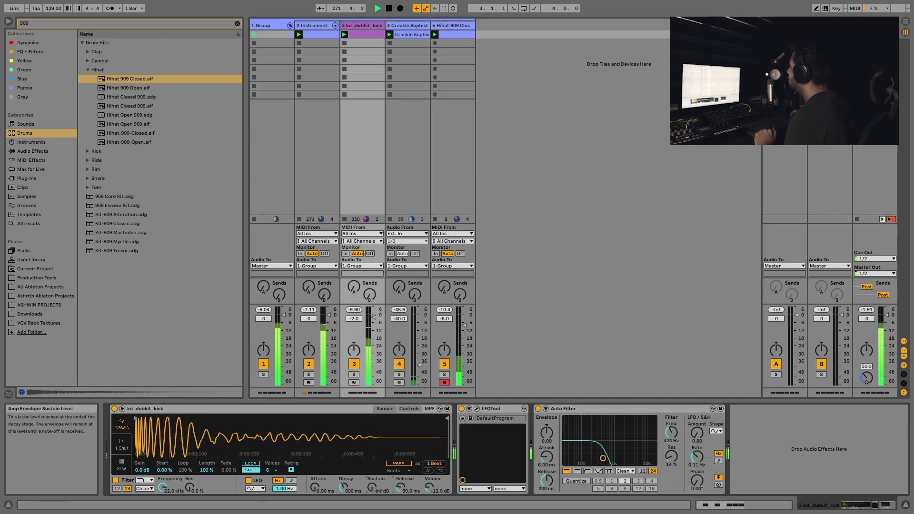
# Step: In the kd_dubkit_kick clip, raise the C3 note at 1.2.2 to a velocity of about 98 and add a C3 note at 1.1.3
pyautogui.click(355, 308)
pyautogui.doubleClick(372, 32)
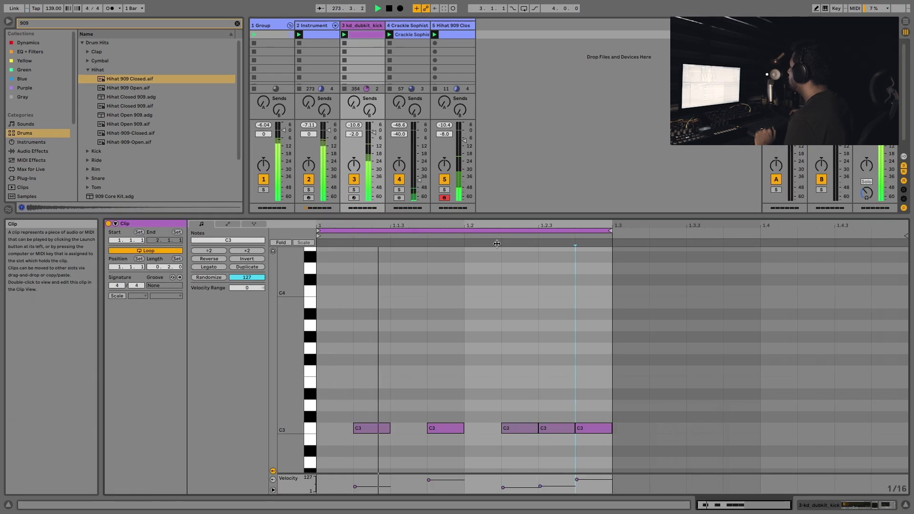
pyautogui.click(509, 328)
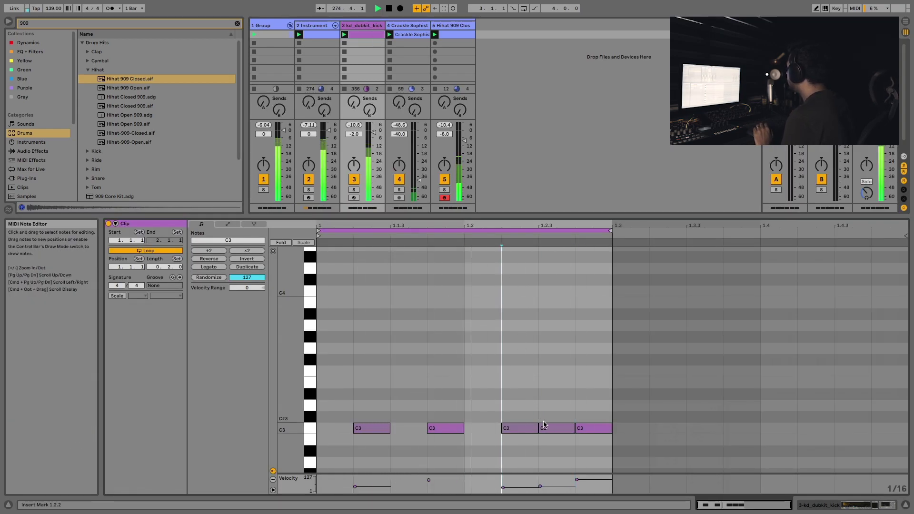
pyautogui.click(521, 427)
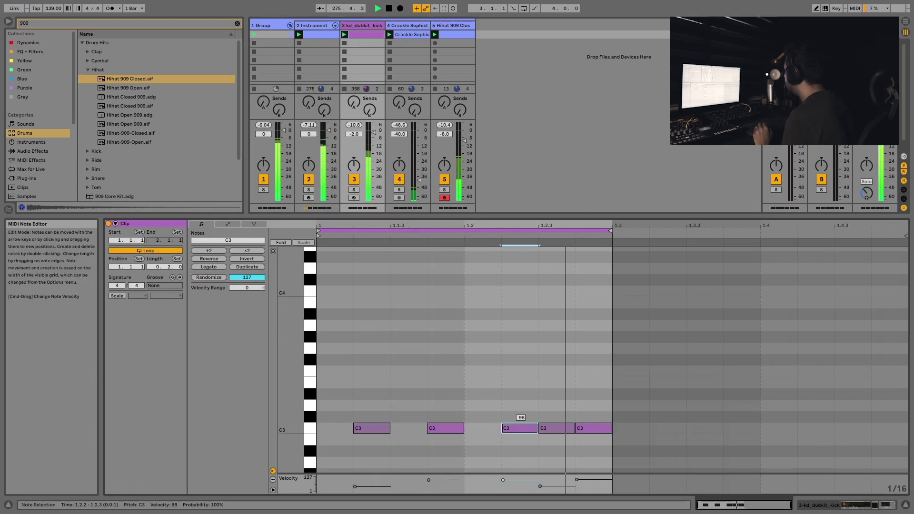
pyautogui.click(407, 433)
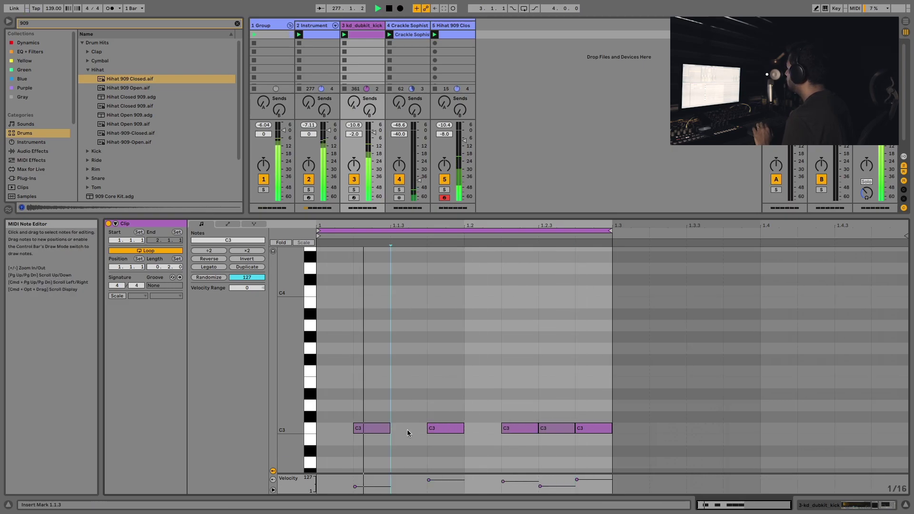
pyautogui.doubleClick(407, 430)
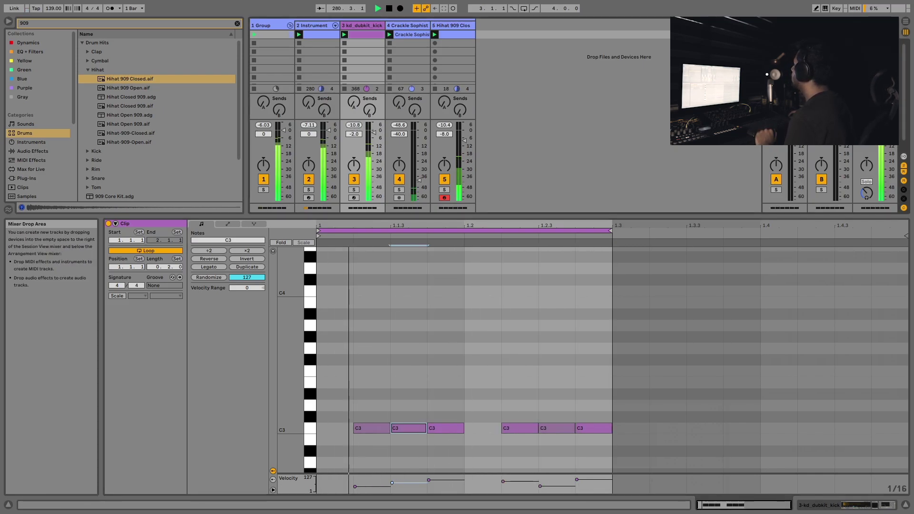
# Step: Add Hybrid Reverb to the 909 hi-hat track with its dry/wet at 33% and send at -2.2 dB
pyautogui.doubleClick(444, 25)
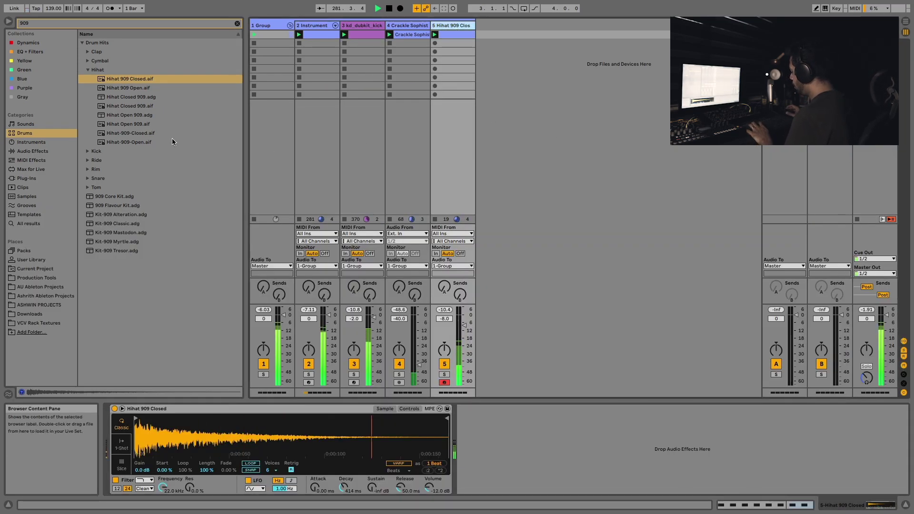
pyautogui.press('super+f')
pyautogui.write('hybri')
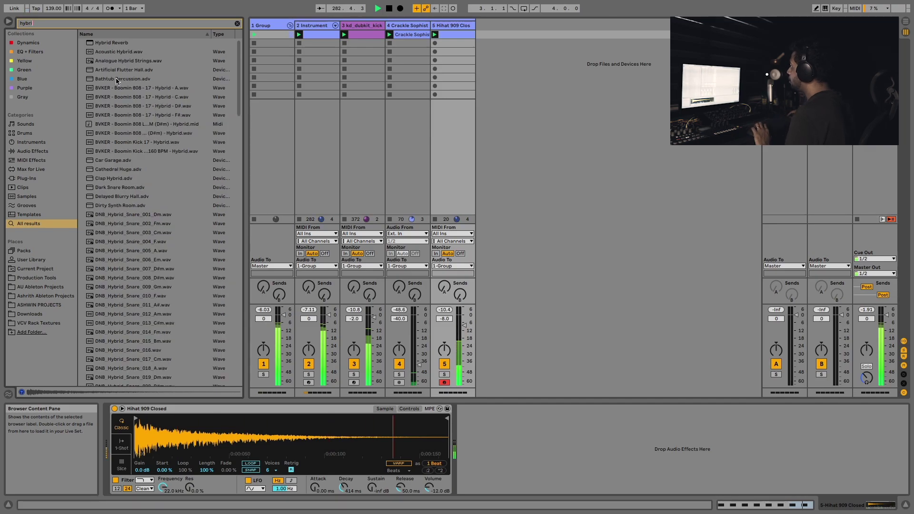
pyautogui.moveTo(116, 42); pyautogui.dragTo(444, 62)
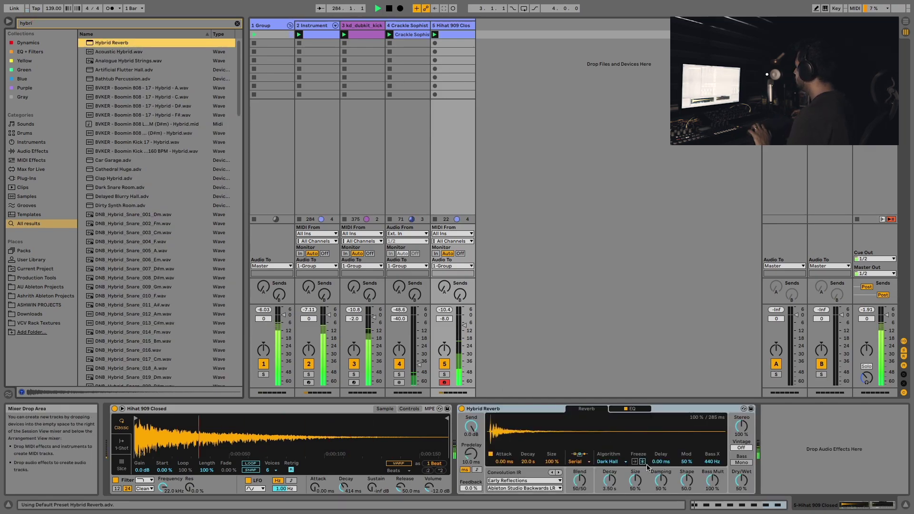
pyautogui.moveTo(740, 481); pyautogui.dragTo(741, 491)
pyautogui.moveTo(471, 426); pyautogui.dragTo(471, 436)
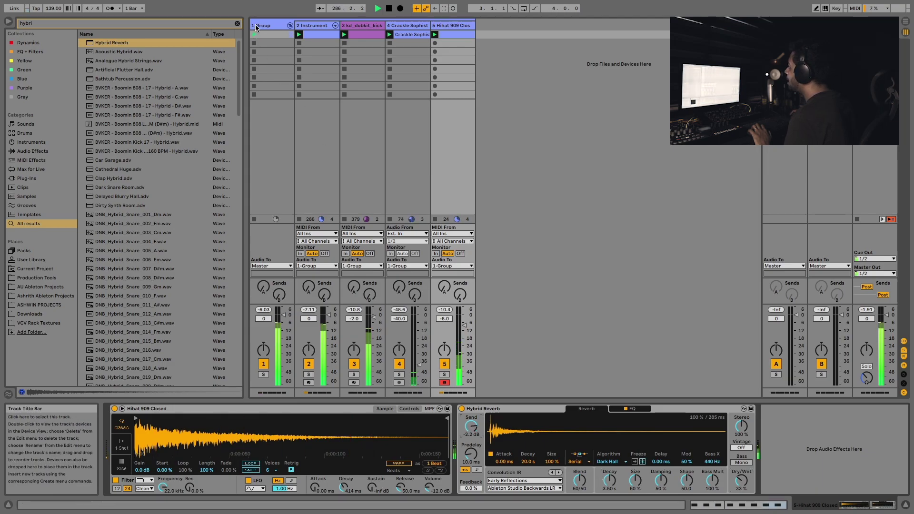
# Step: Set Mackity's In Trim on the group track to 0.169863 and compare the sound with the device bypassed and active
pyautogui.click(284, 80)
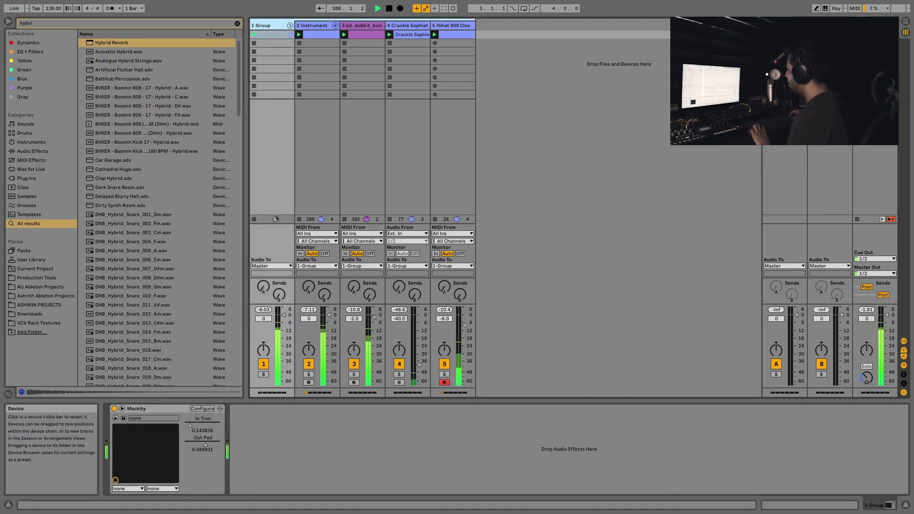
pyautogui.moveTo(190, 425); pyautogui.dragTo(191, 425)
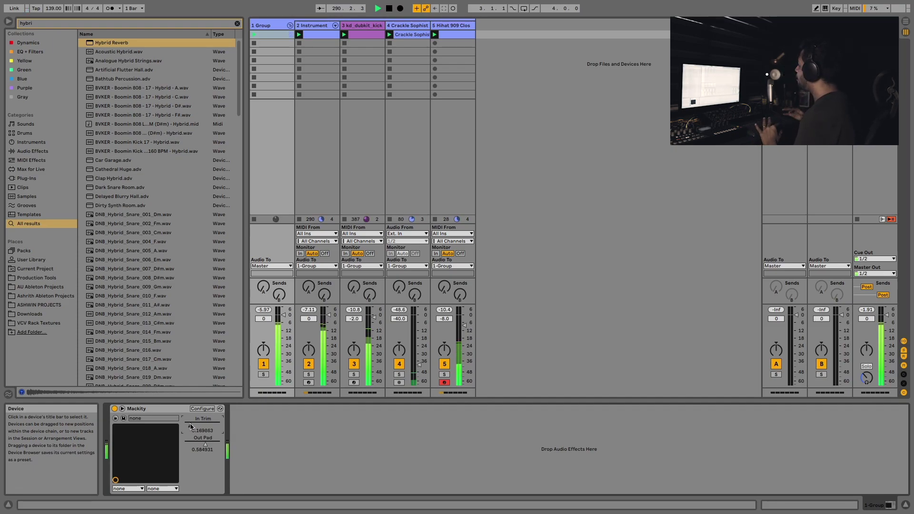
pyautogui.click(115, 408)
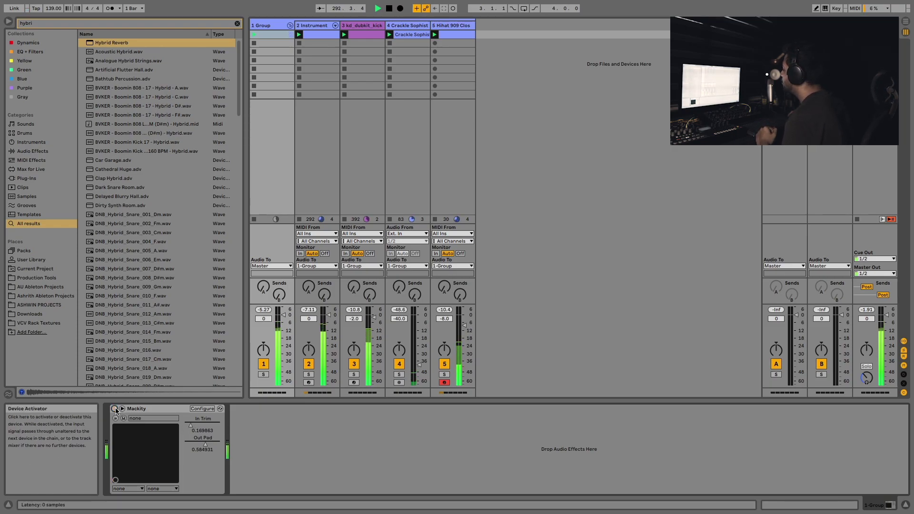
pyautogui.click(115, 409)
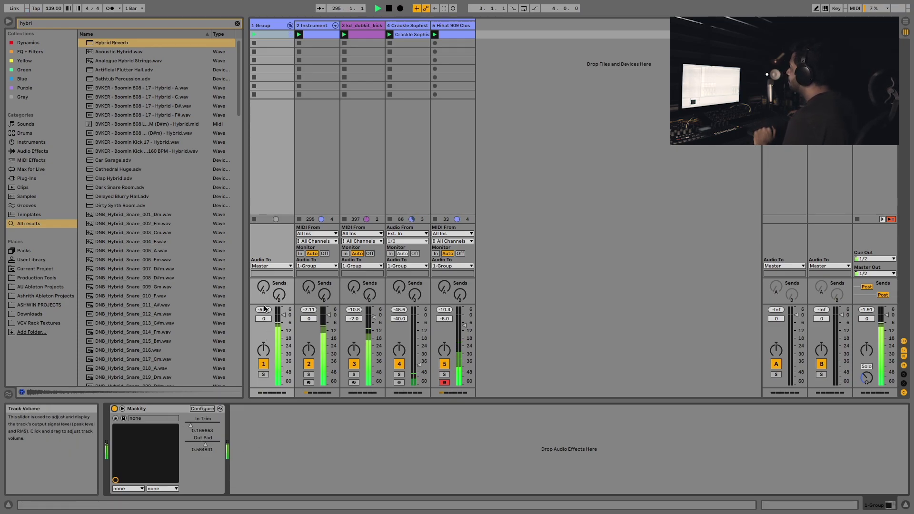
# Step: Shorten the decay of the Hihat 909 Closed sampler to 119 ms
pyautogui.click(450, 27)
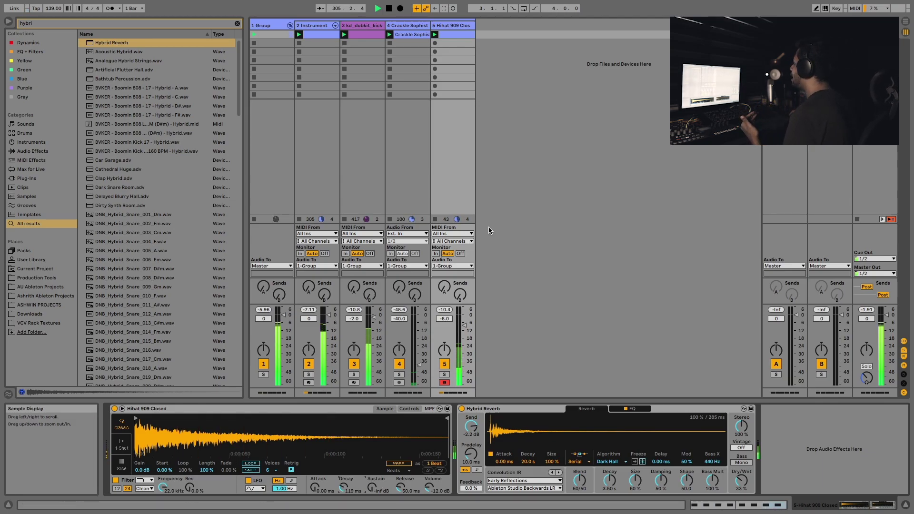
# Step: Select the kd_dubkit_kick track, clear the browser search and look through the list of installed Packs
pyautogui.click(361, 25)
pyautogui.click(237, 24)
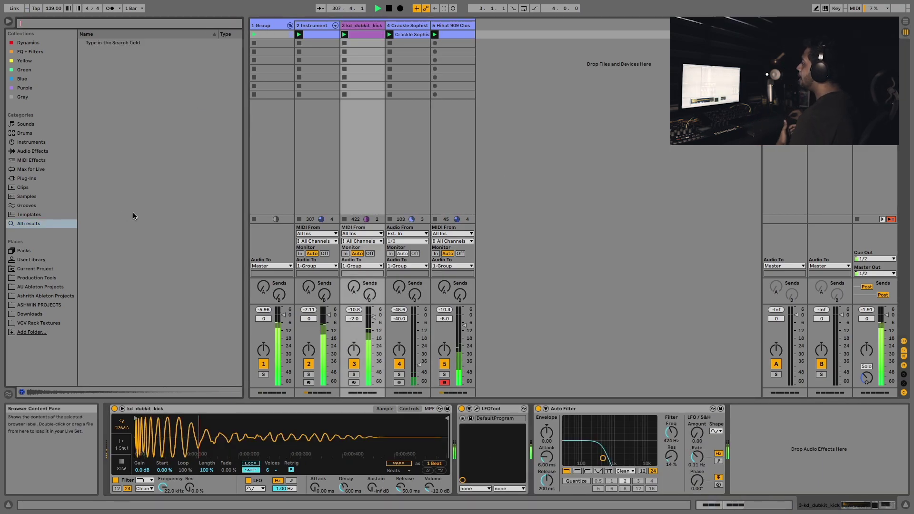
pyautogui.click(48, 251)
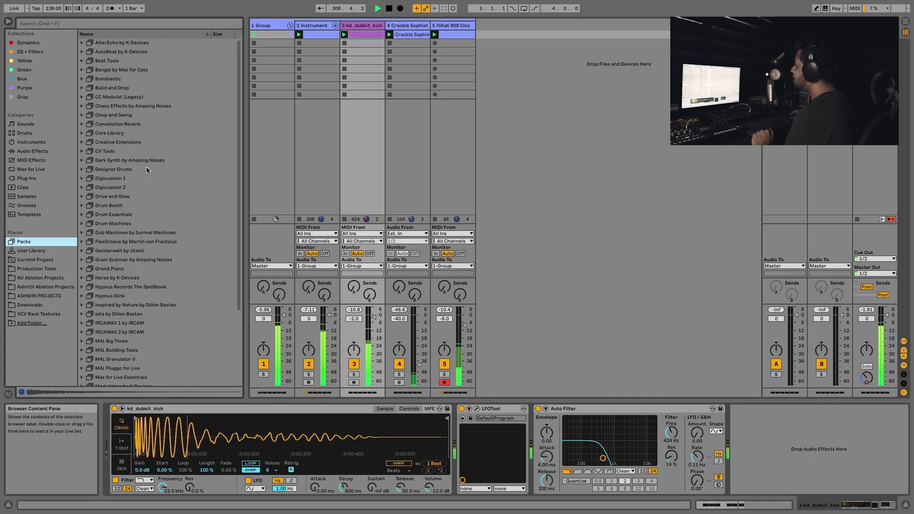
pyautogui.scroll(-5, 166, 221)
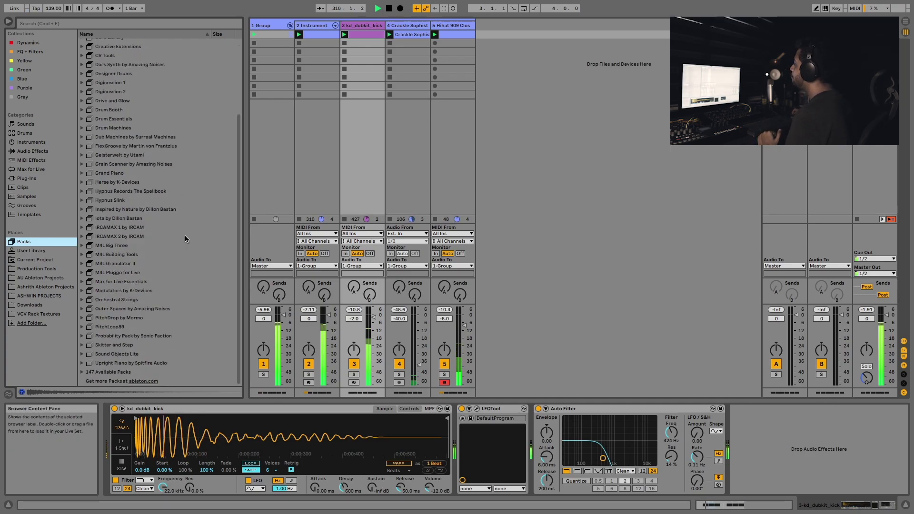
pyautogui.scroll(5, 177, 243)
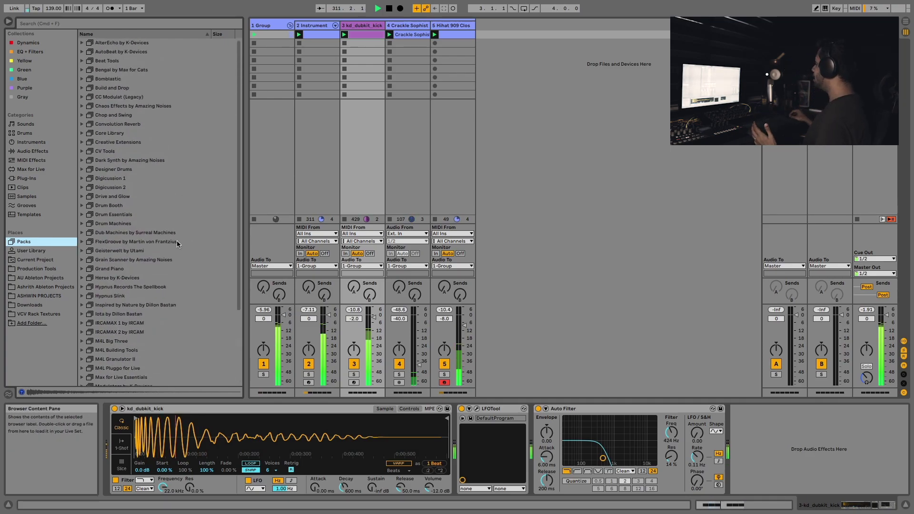